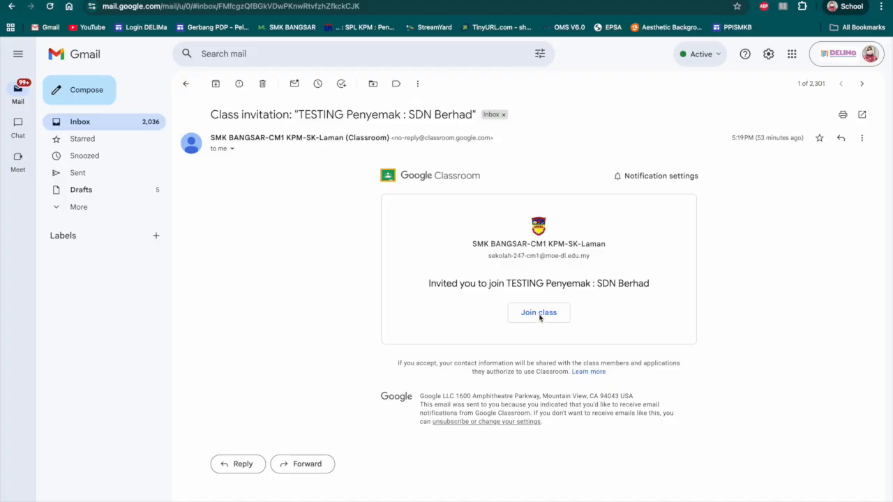
Step: Open the 'Class invitation: TESTING Penyemak : SDN Berhad' email and join the class
left_click(104, 124)
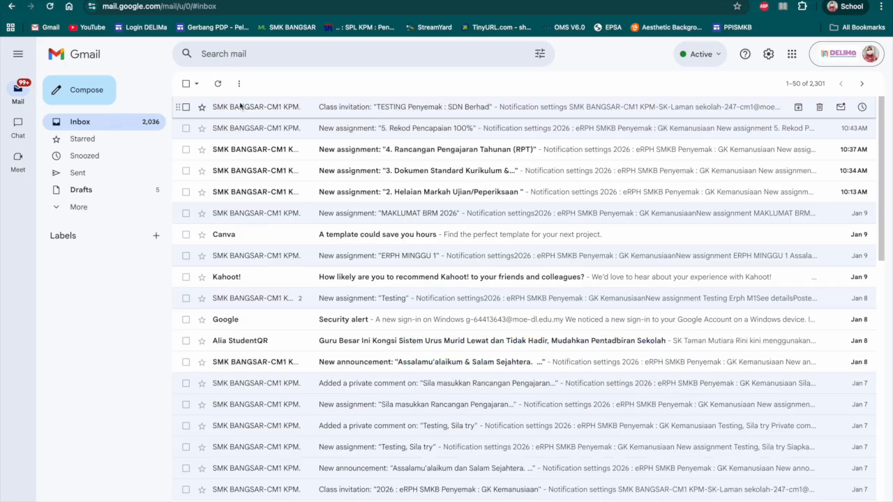
left_click(419, 108)
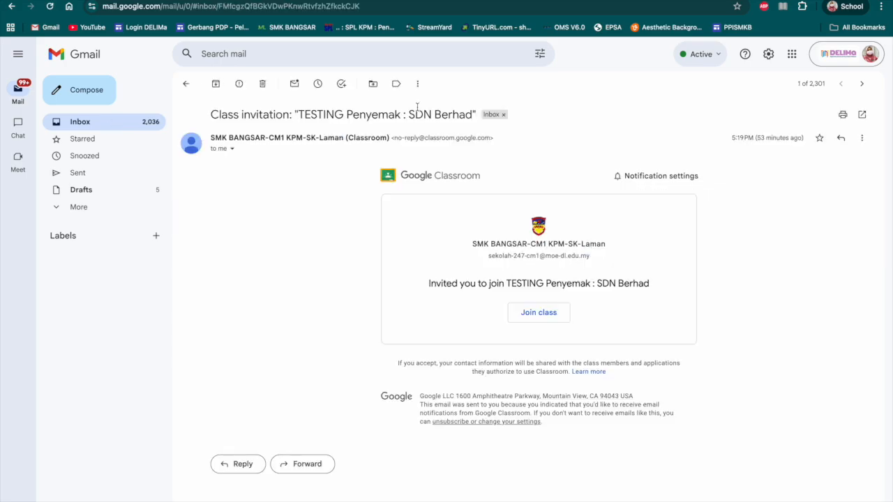
left_click(541, 314)
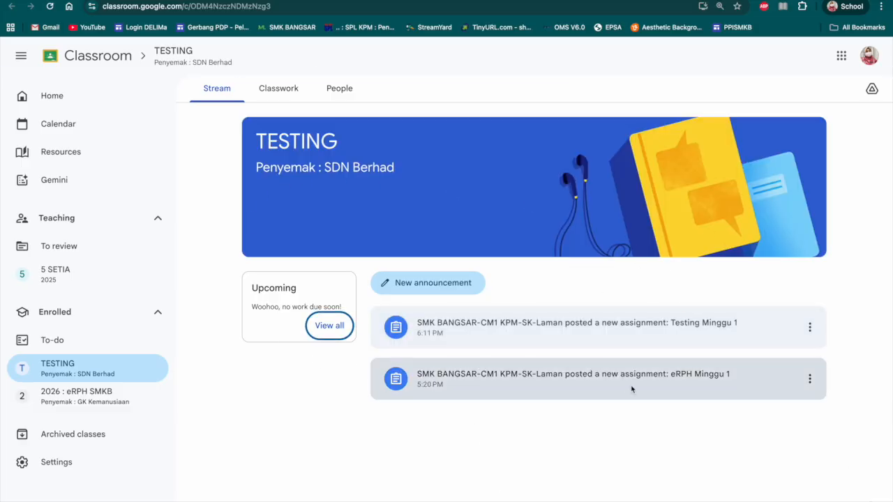
Step: Open the Testing Minggu 1 assignment and its attached weekly planning spreadsheet
left_click(739, 332)
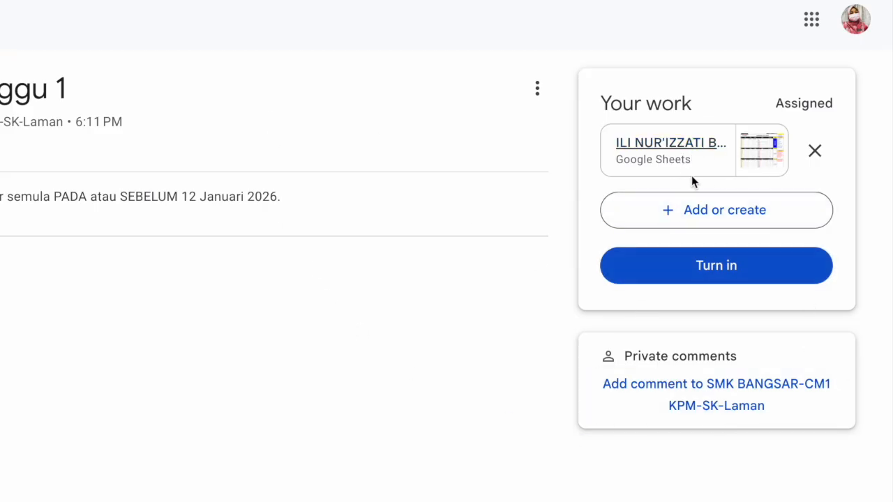
left_click(768, 147)
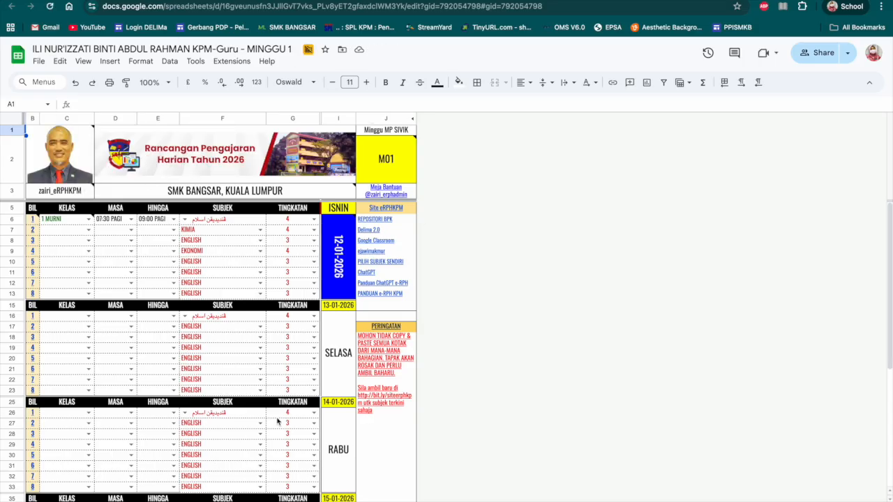
Step: Glance over the File menu, then select the merged teacher-photo cell B1:C2
left_click(40, 62)
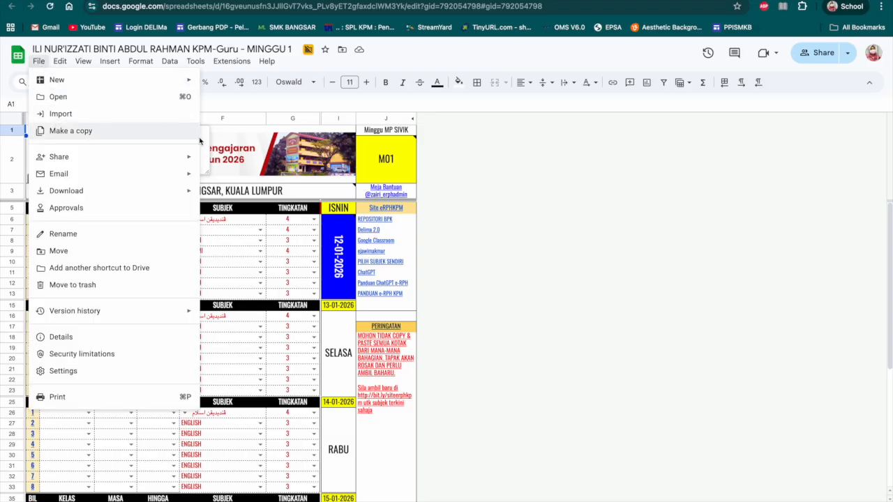
left_click(551, 165)
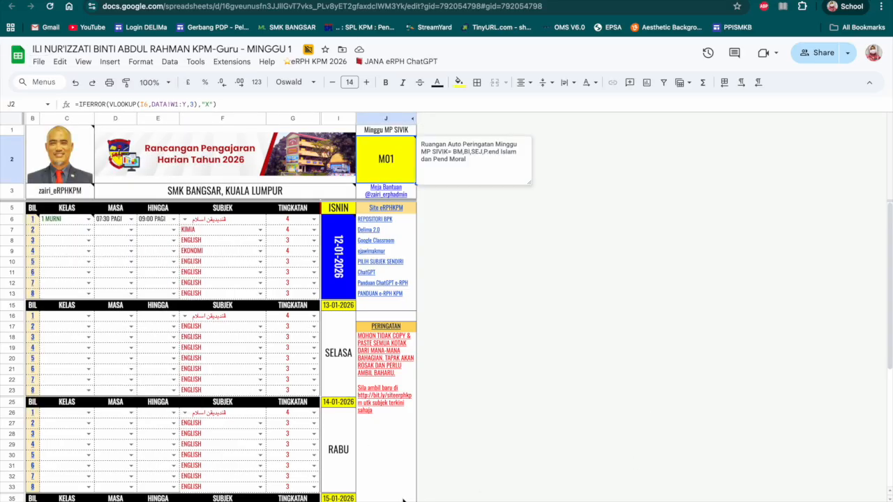
mouse_move(41, 179)
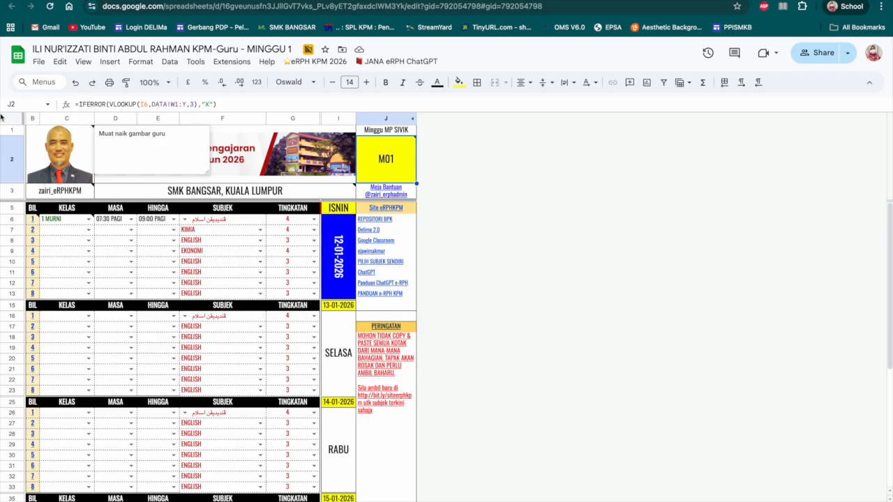
left_click(52, 152)
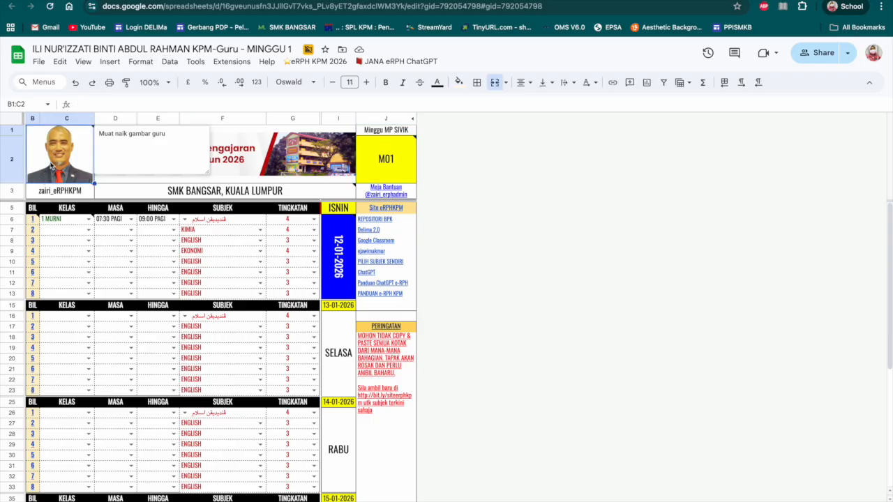
left_click(117, 64)
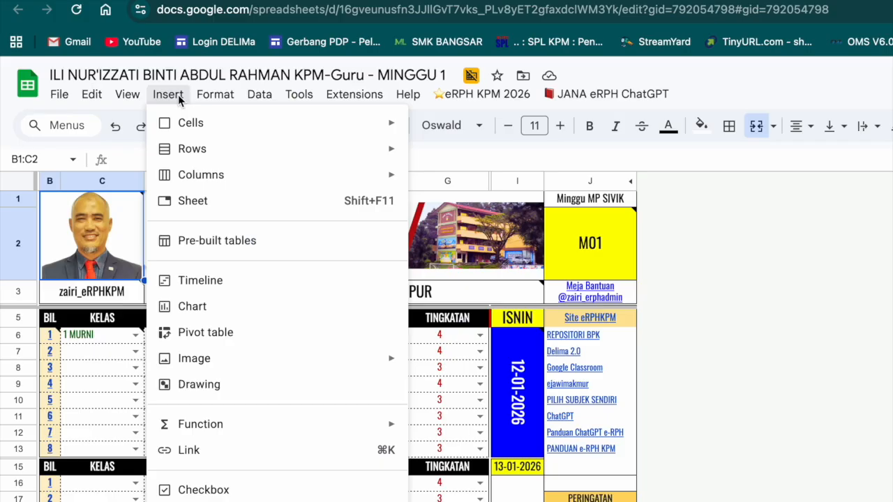
Step: Insert the teacher's portrait from Downloads as an in-cell image in the photo cell
mouse_move(141, 61)
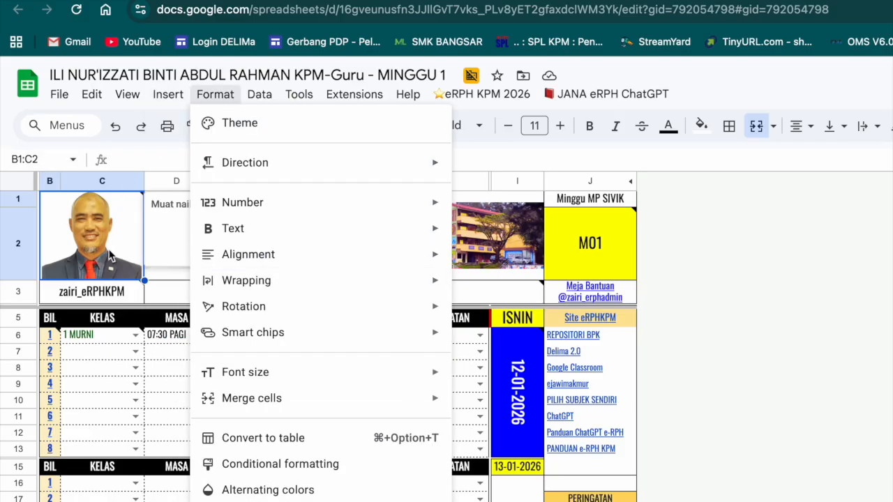
left_click(110, 257)
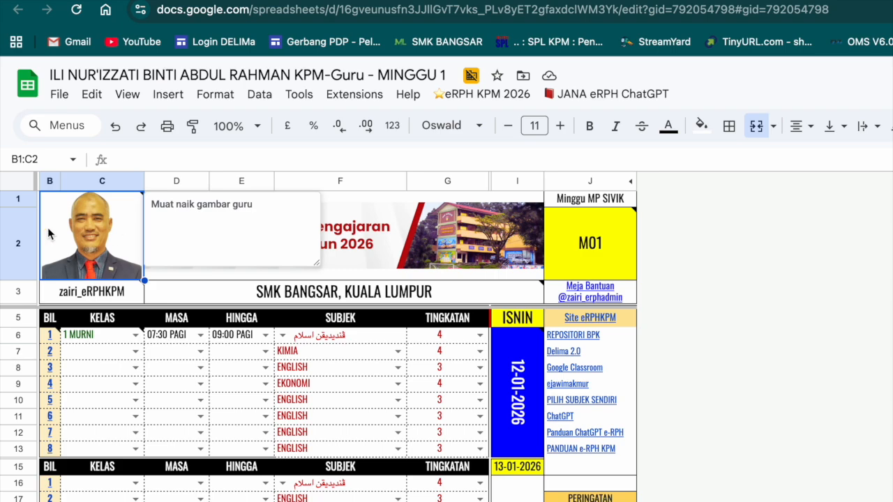
left_click(167, 95)
mouse_move(215, 95)
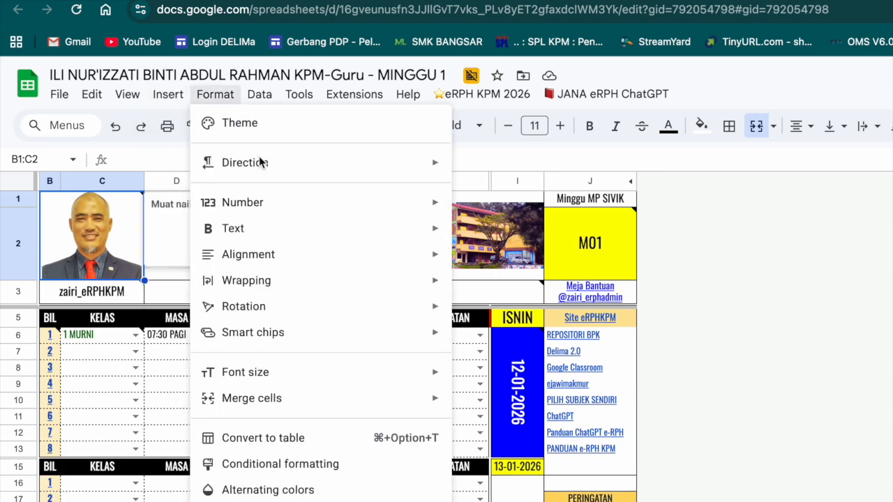
mouse_move(168, 94)
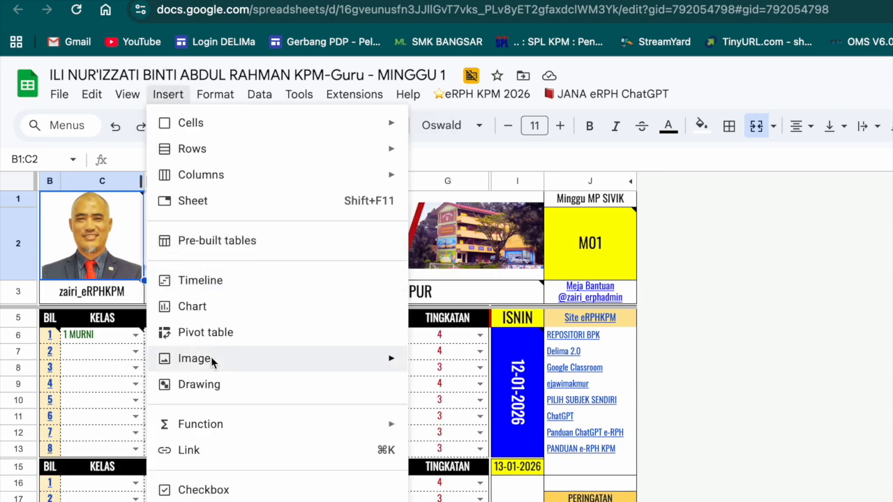
mouse_move(212, 357)
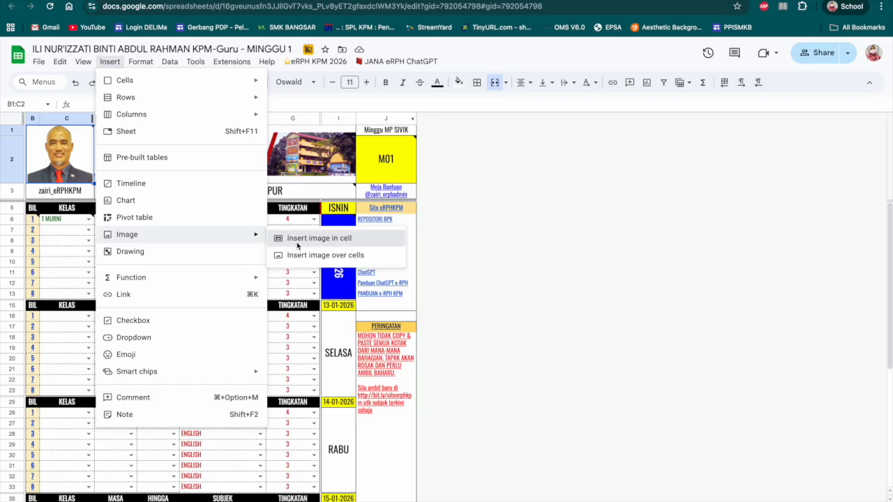
left_click(297, 240)
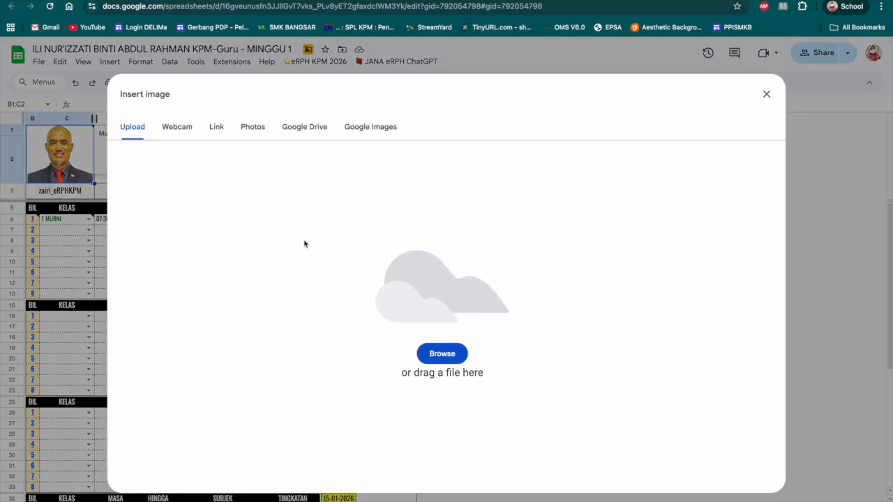
left_click(438, 357)
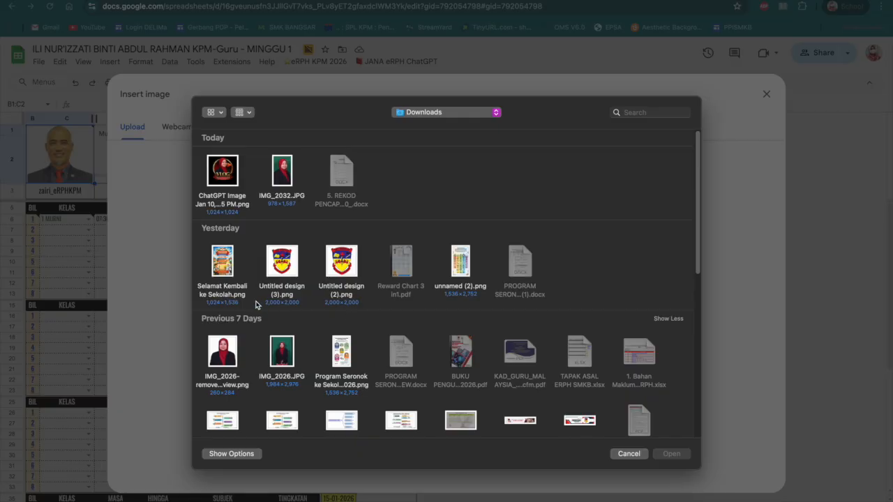
left_click(227, 356)
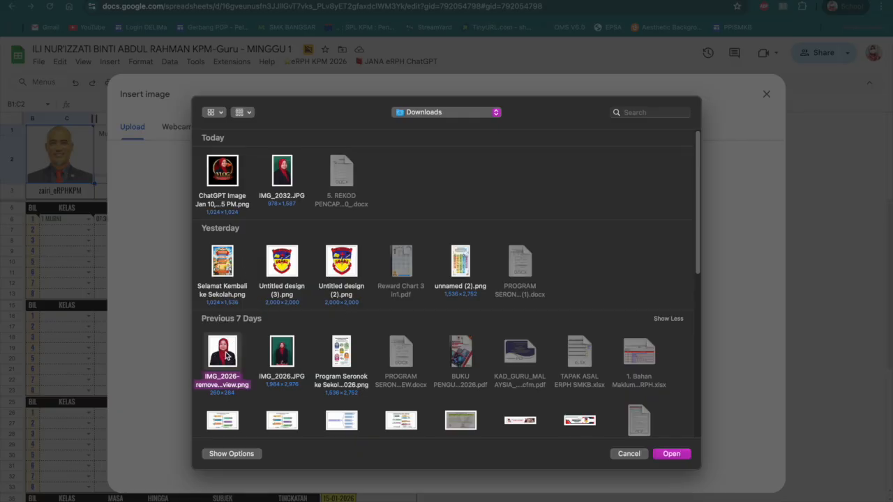
left_click(670, 454)
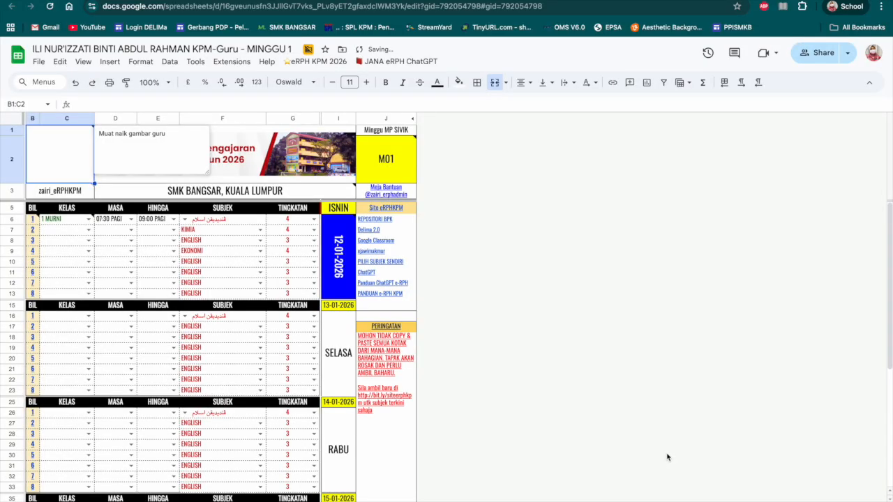
Step: Replace the placeholder name under the photo with the teacher's own name
left_click(66, 195)
double_click(66, 197)
left_click_drag(83, 191, 40, 190)
type("ILI NURIZZAT")
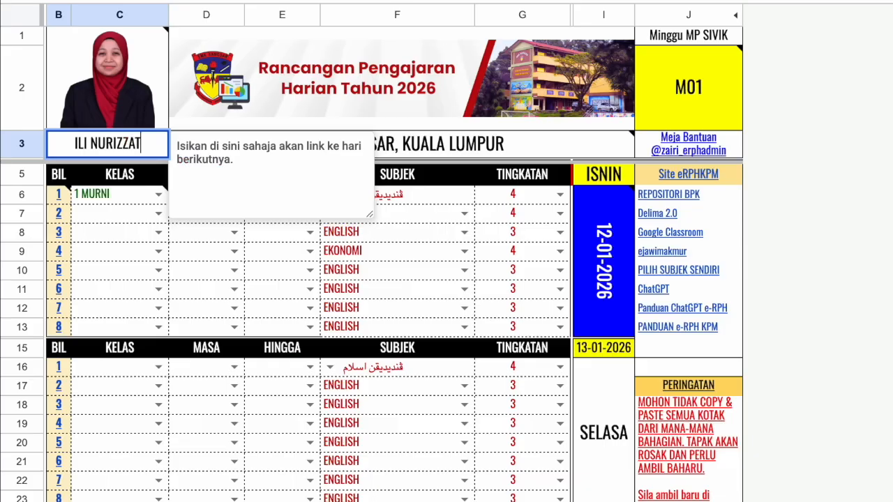
type("I")
key("Return")
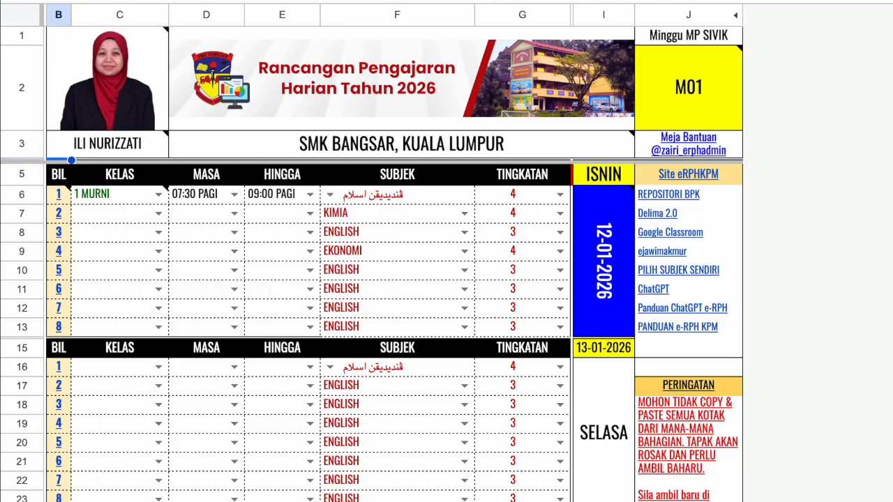
Step: Set Monday's first slot to run from 08:30 to 09:30 PAGI
left_click(143, 196)
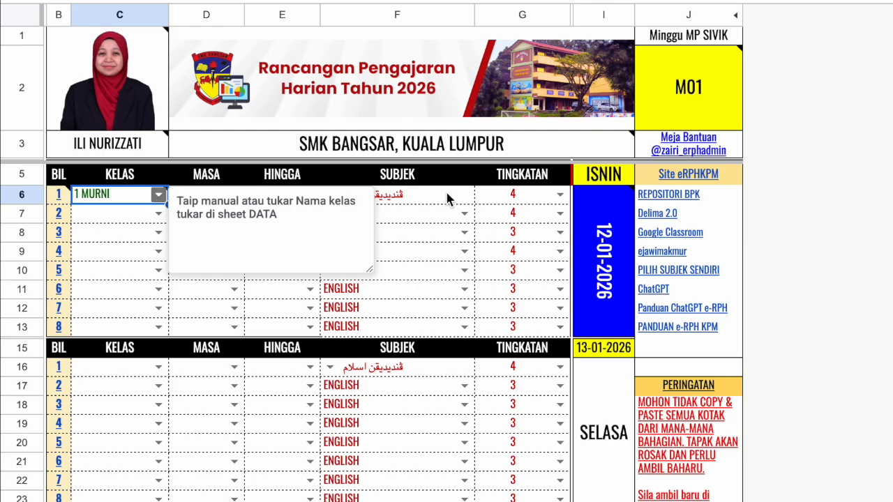
left_click(875, 190)
left_click(159, 197)
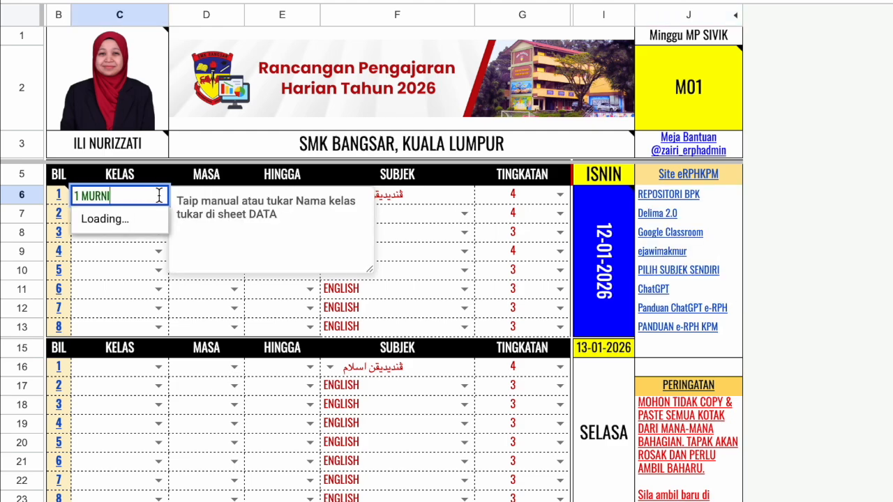
left_click(134, 249)
left_click(159, 196)
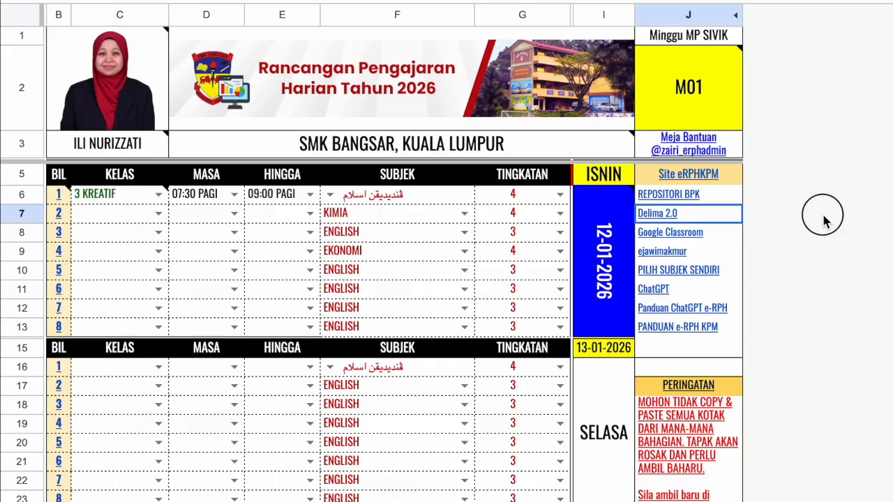
left_click(234, 195)
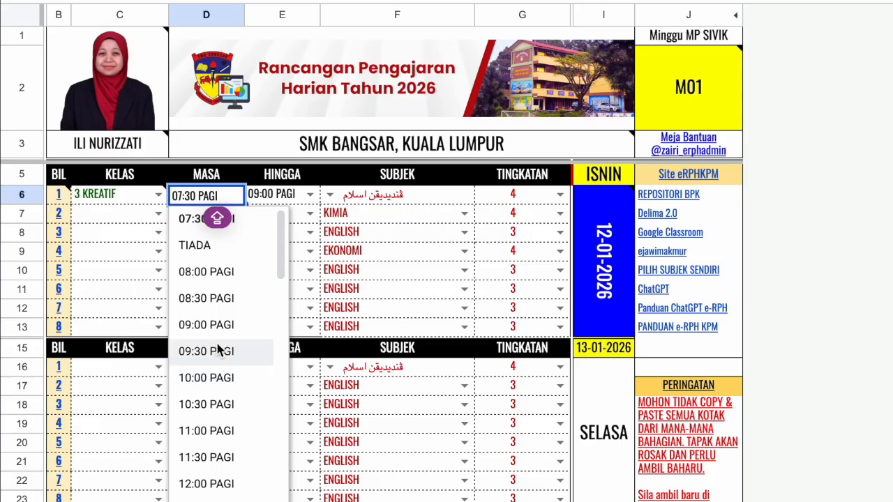
left_click(223, 299)
left_click(310, 195)
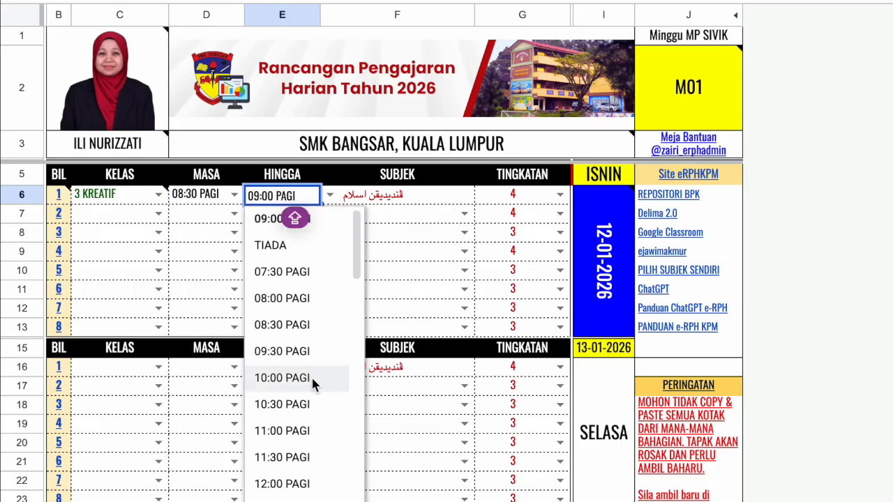
left_click(309, 353)
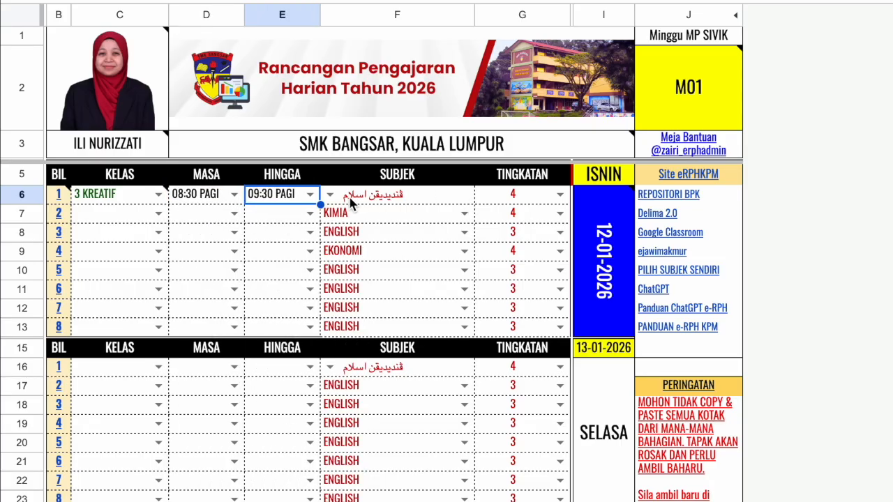
Step: Make Monday's first lesson ENGLISH for form 3
left_click(334, 201)
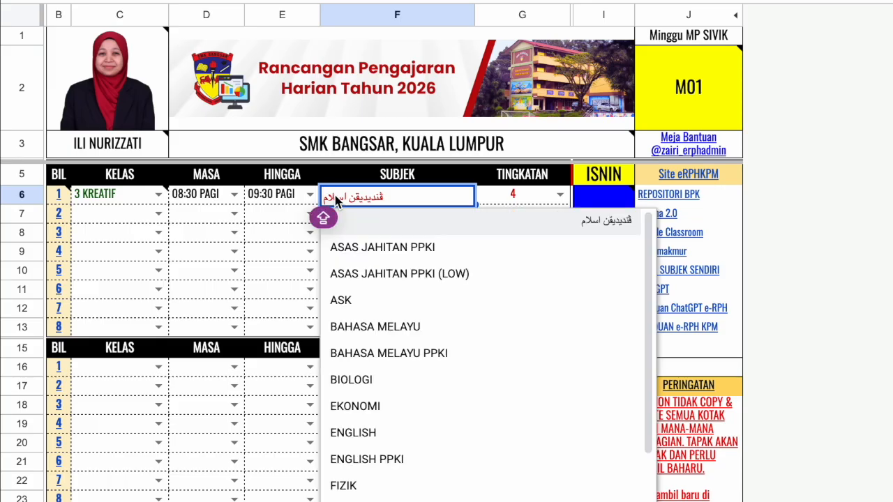
scroll(433, 484, "down", 5)
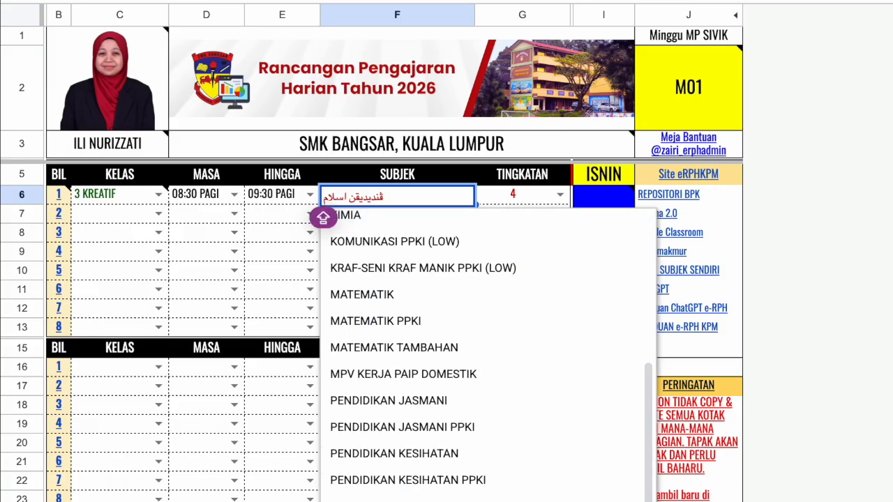
scroll(433, 457, "down", 5)
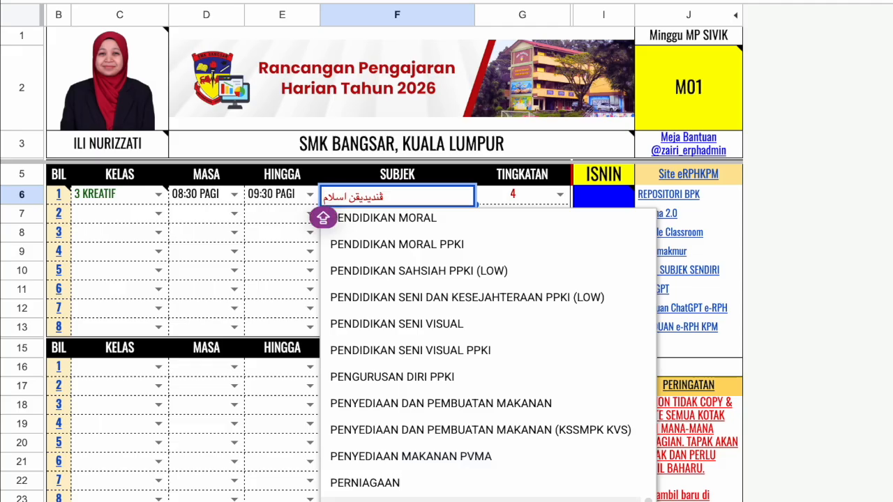
scroll(475, 314, "up", 10)
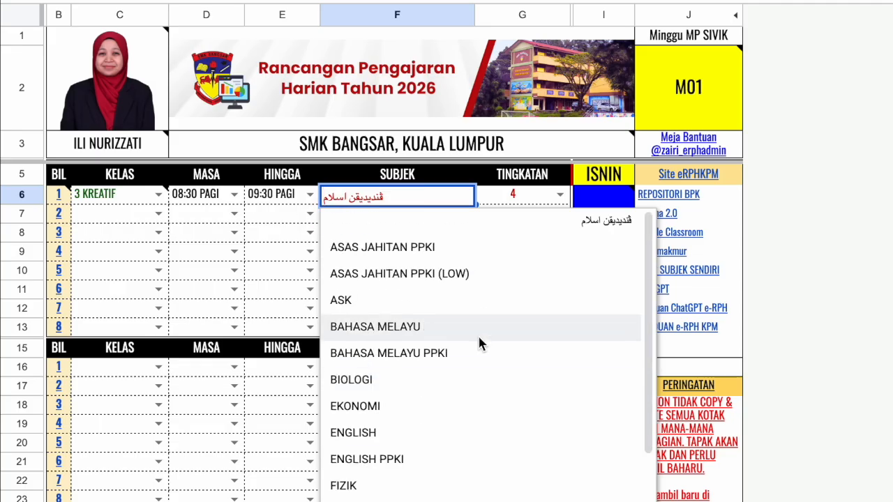
left_click(413, 437)
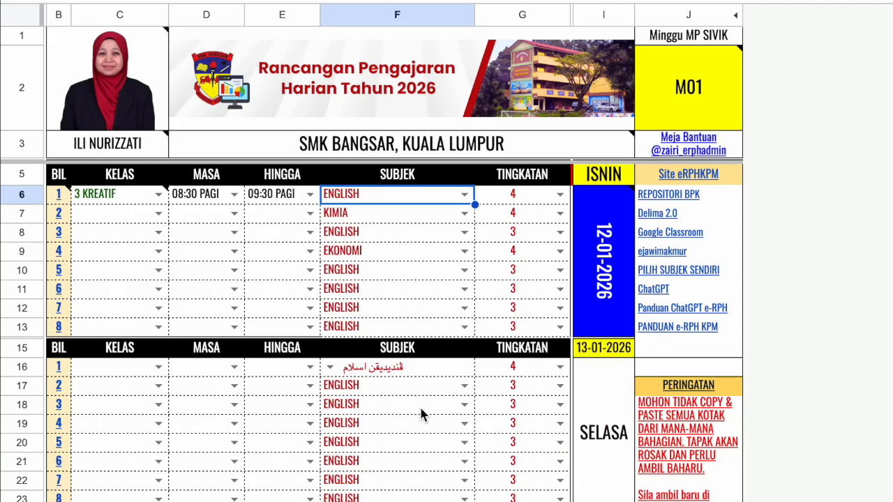
left_click(560, 197)
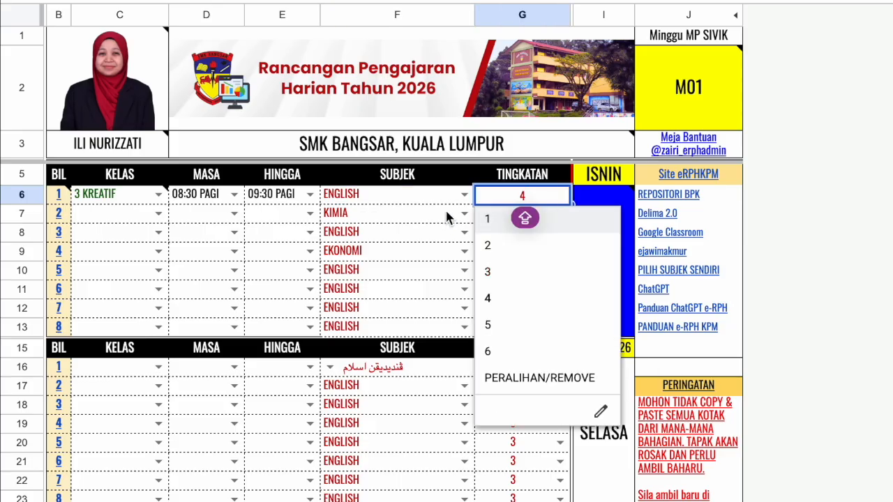
left_click(507, 274)
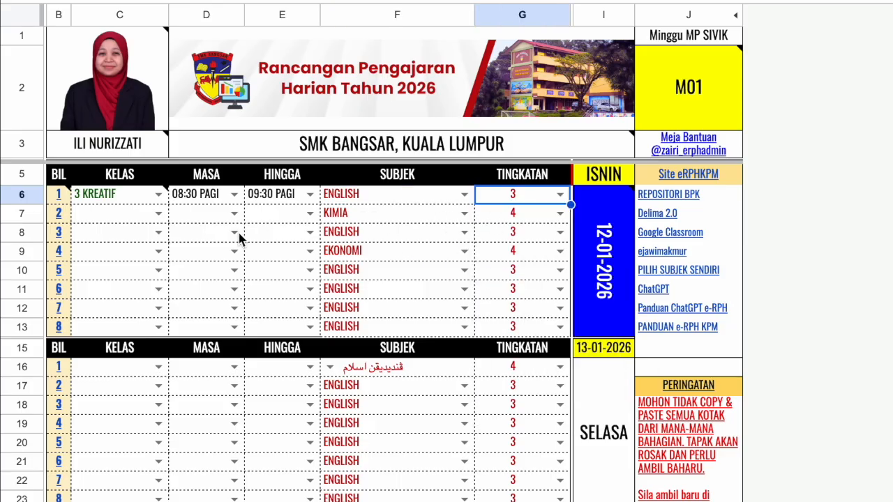
Step: Schedule Monday's second slot: 2 MURNI, 11:00–12:00 PAGI, ENGLISH, form 2
left_click(159, 216)
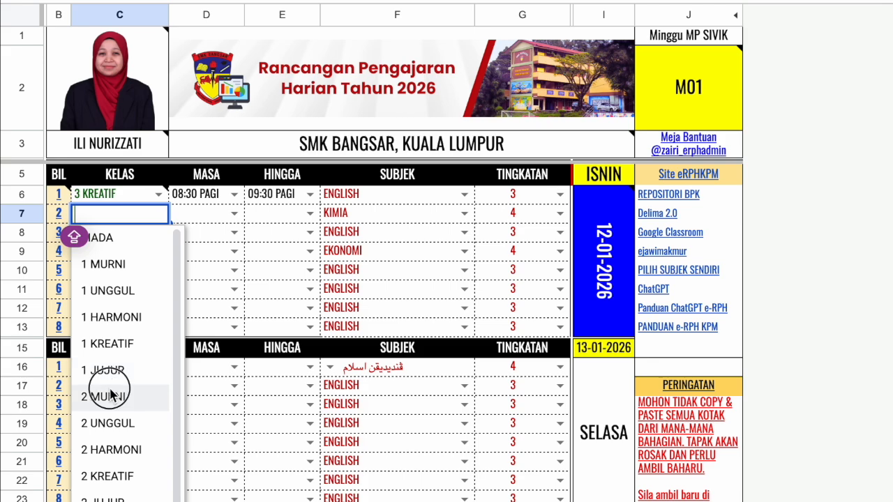
left_click(114, 397)
left_click(235, 214)
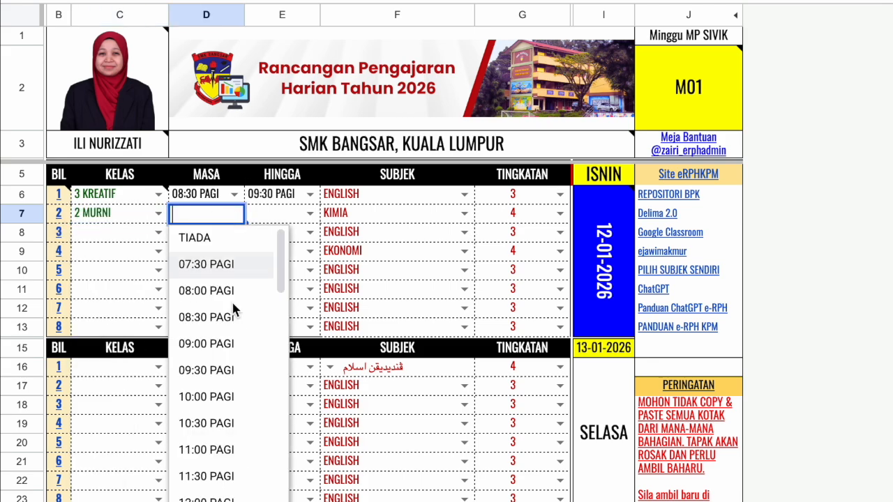
left_click(220, 450)
left_click(309, 213)
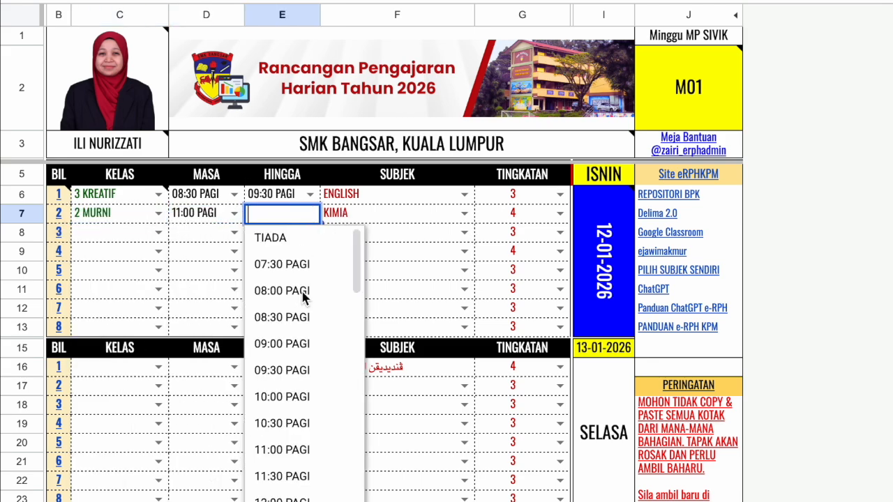
left_click(302, 500)
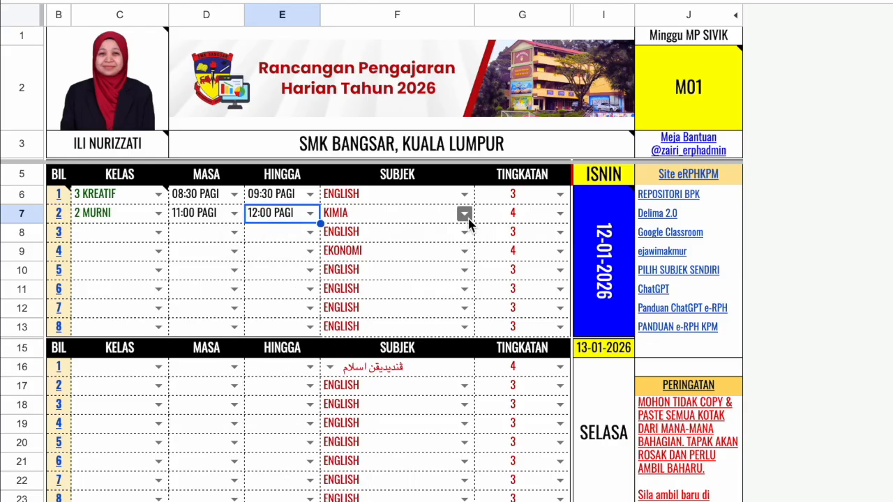
left_click(464, 213)
left_click(368, 450)
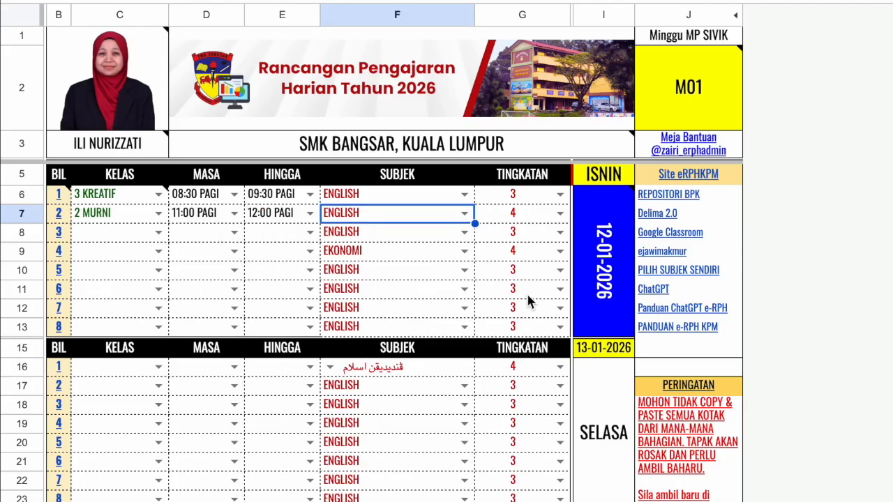
left_click(561, 232)
left_click(561, 213)
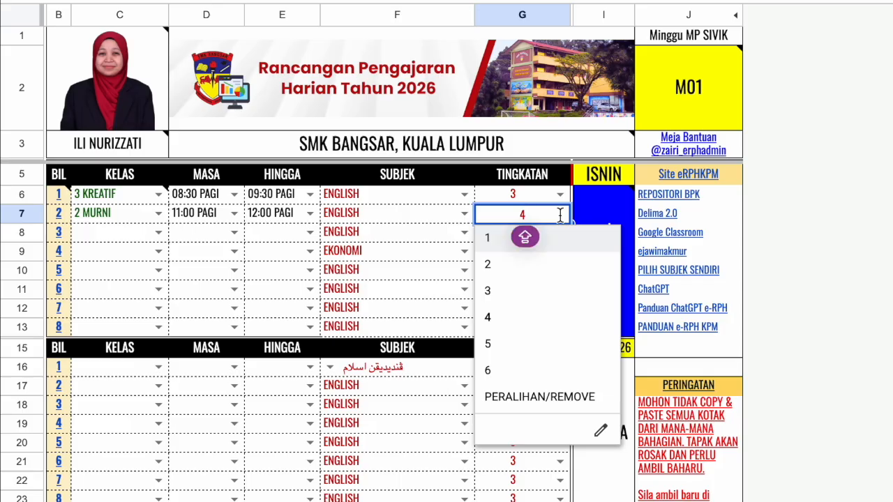
left_click(535, 262)
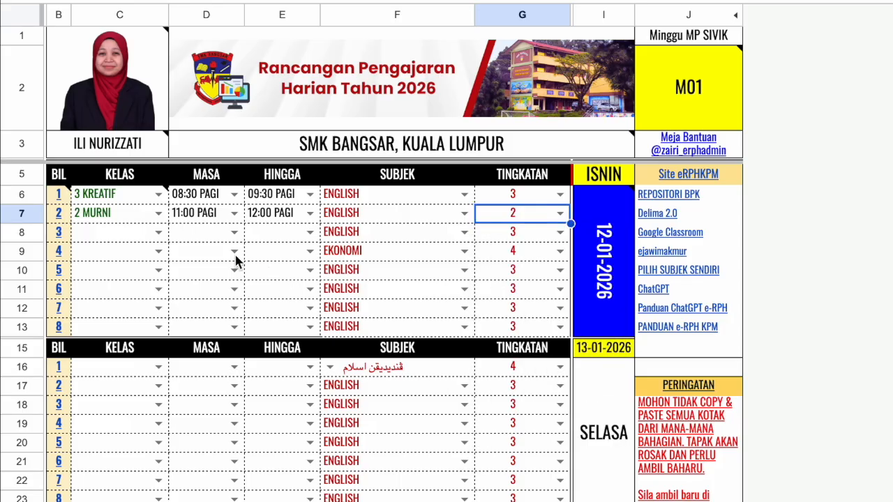
Step: Clear the unused Monday slots 3 to 8 and select the Tuesday slots
left_click_drag(100, 235, 508, 337)
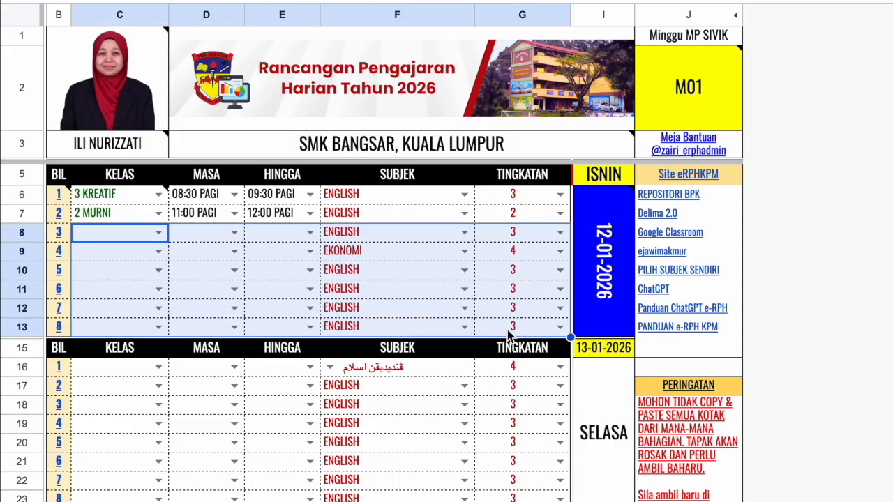
key("Delete")
scroll(482, 370, "down", 3)
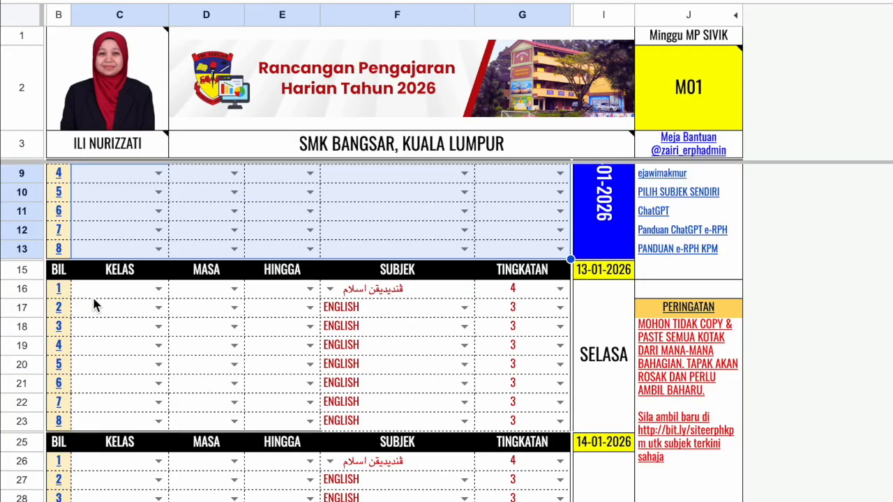
left_click_drag(94, 290, 550, 422)
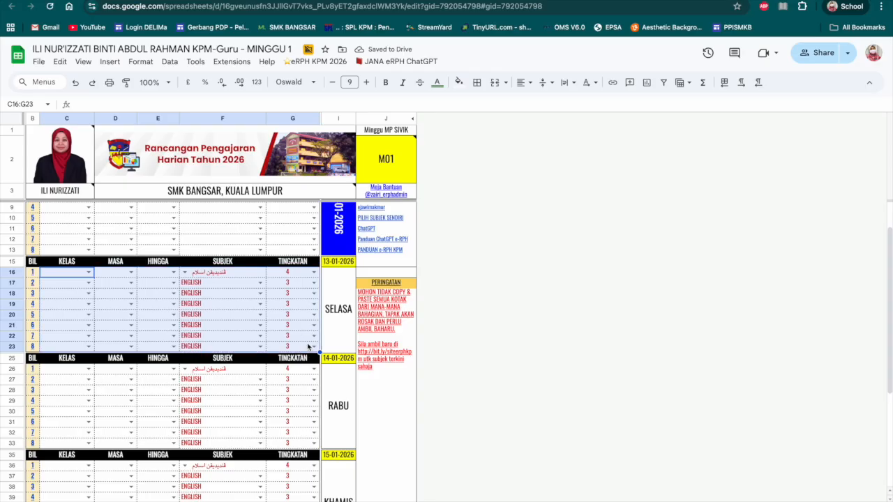
Step: Clear all Tuesday, Wednesday, Thursday and Friday timetable slots
key("Delete")
scroll(309, 345, "down", 5)
scroll(115, 303, "up", 3)
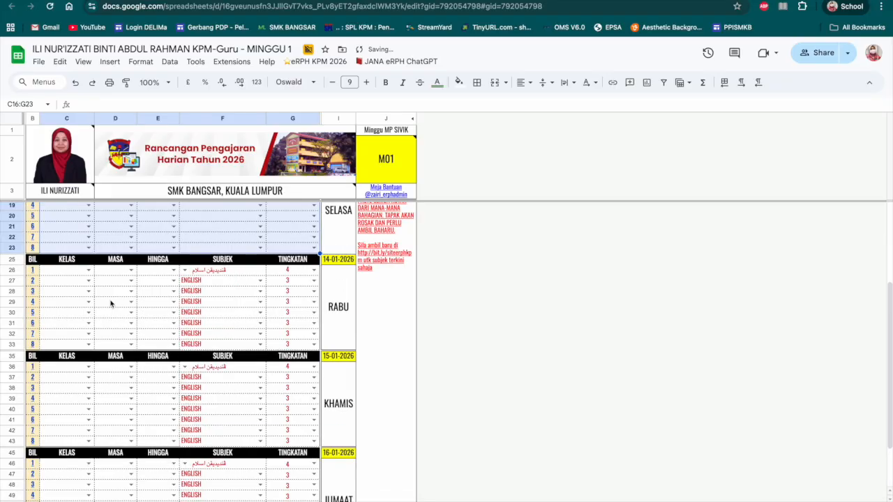
left_click_drag(61, 271, 293, 344)
key("Delete")
scroll(259, 353, "down", 2)
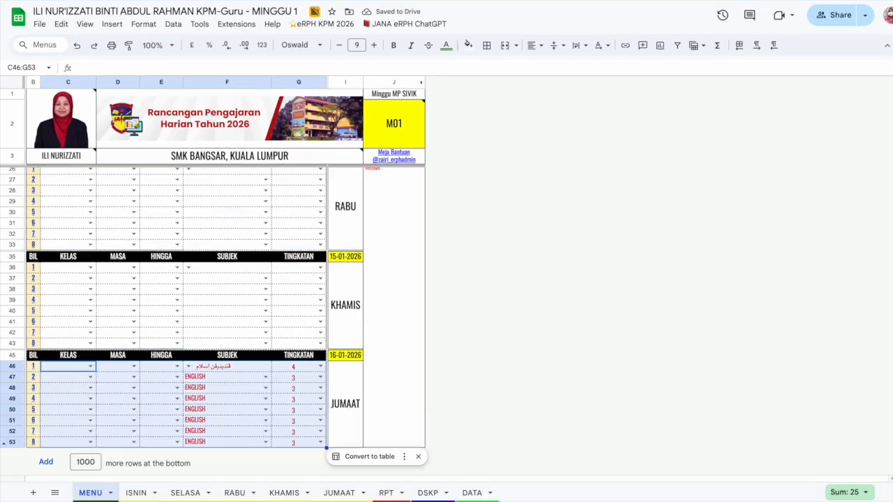
key("Delete")
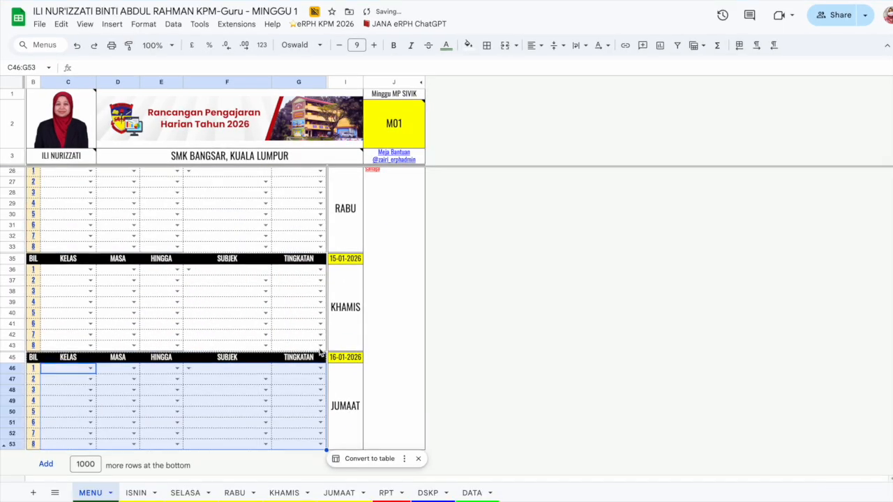
scroll(319, 352, "up", 4)
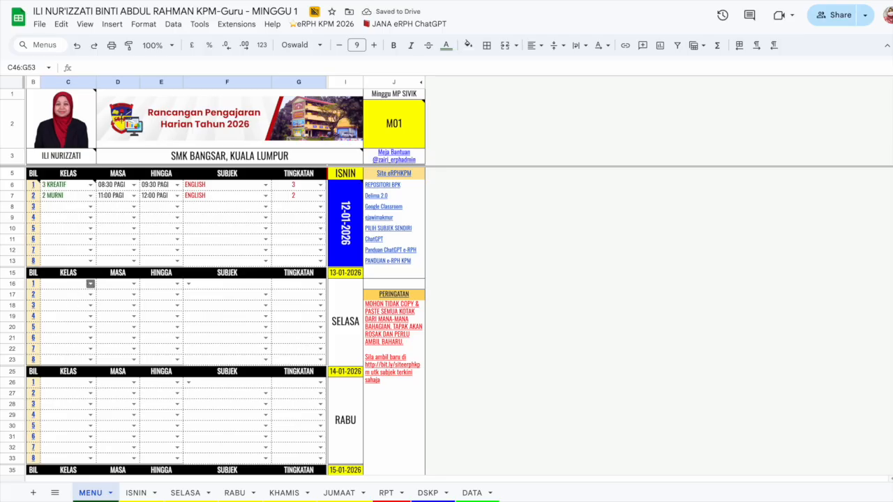
Step: Give Tuesday's first slot class 1 MURNI from 08:00 to 09:30 PAGI
left_click(90, 283)
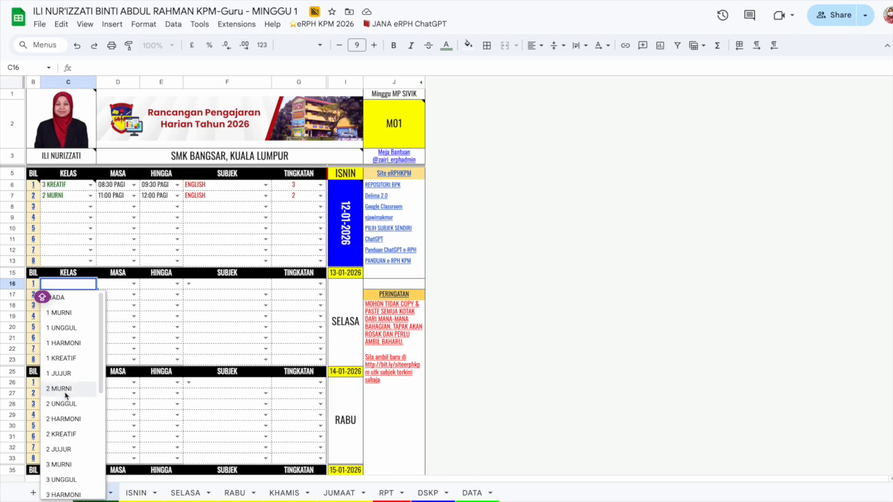
left_click(73, 316)
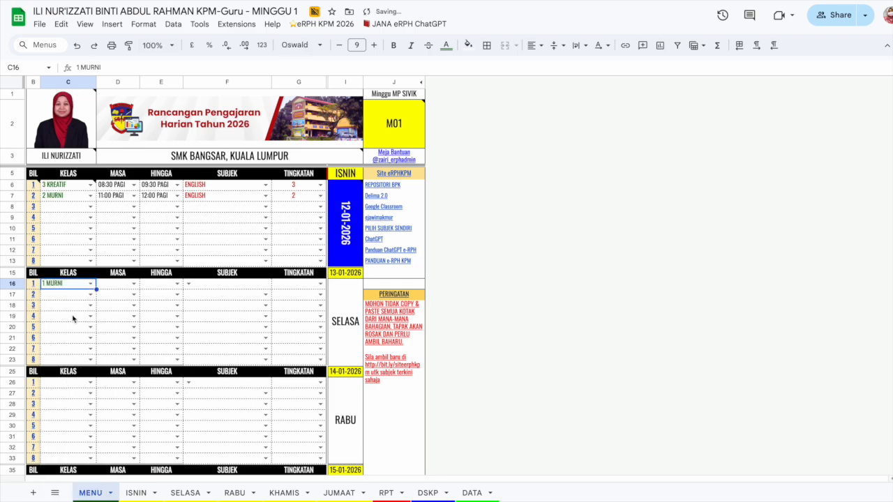
left_click(127, 286)
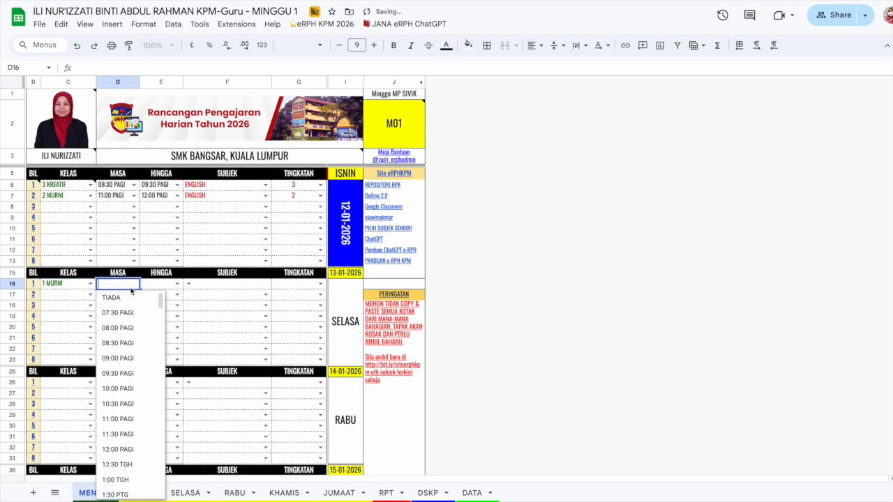
left_click(129, 328)
left_click(174, 286)
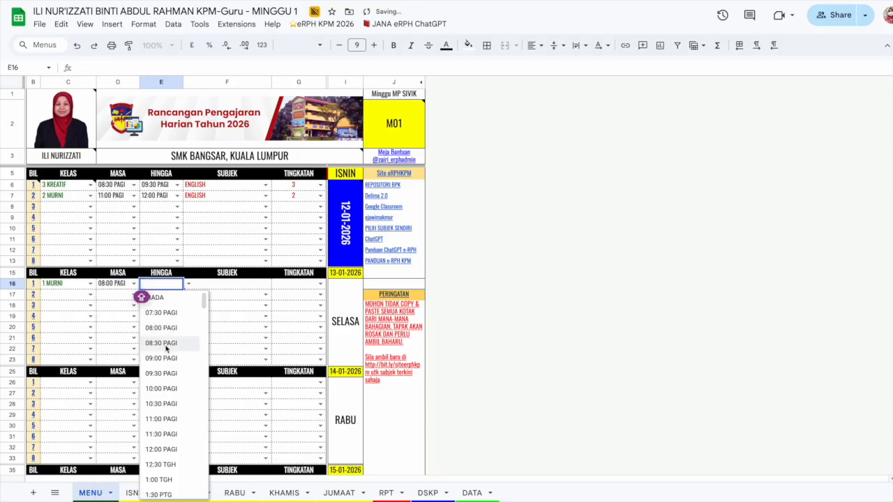
left_click(161, 373)
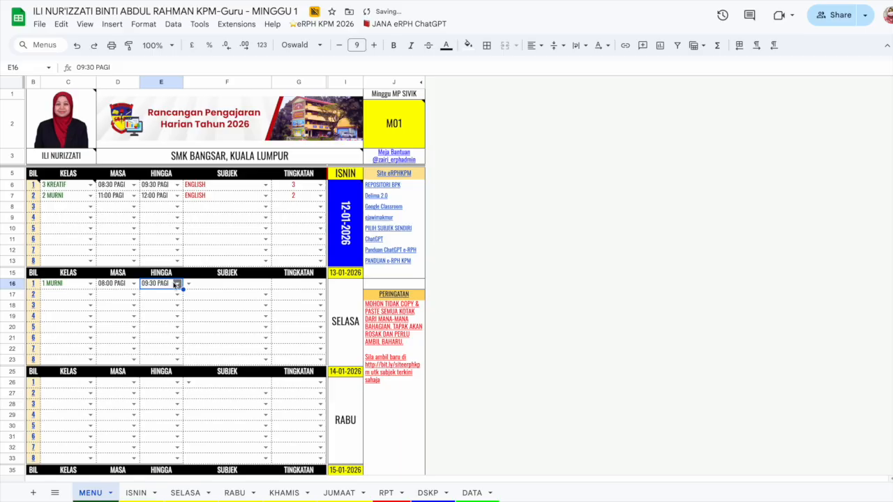
Step: Set Tuesday's first lesson to PENDIDIKAN JASMANI for form 1
left_click(186, 284)
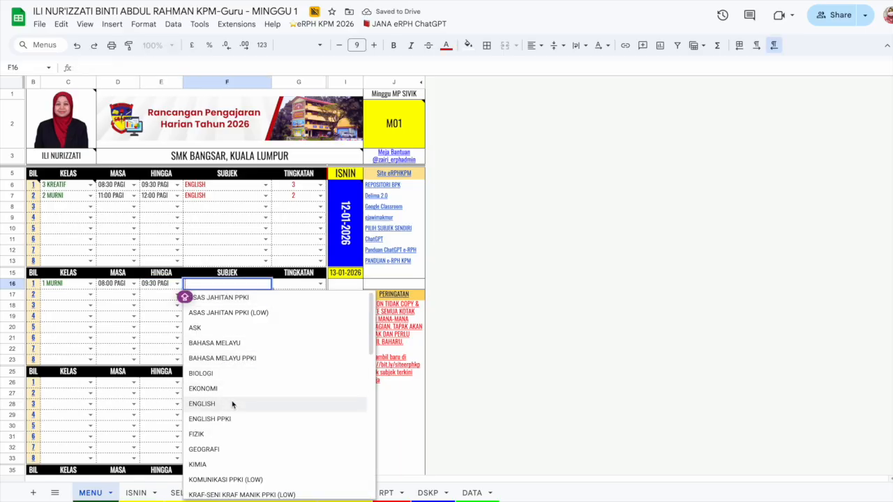
scroll(239, 392, "down", 5)
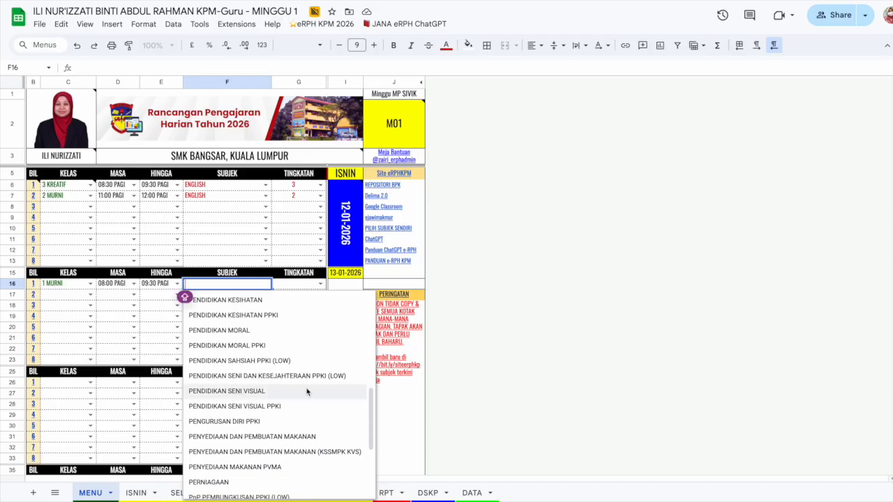
scroll(307, 392, "down", 3)
scroll(307, 392, "down", 2)
scroll(307, 393, "up", 3)
scroll(307, 392, "up", 4)
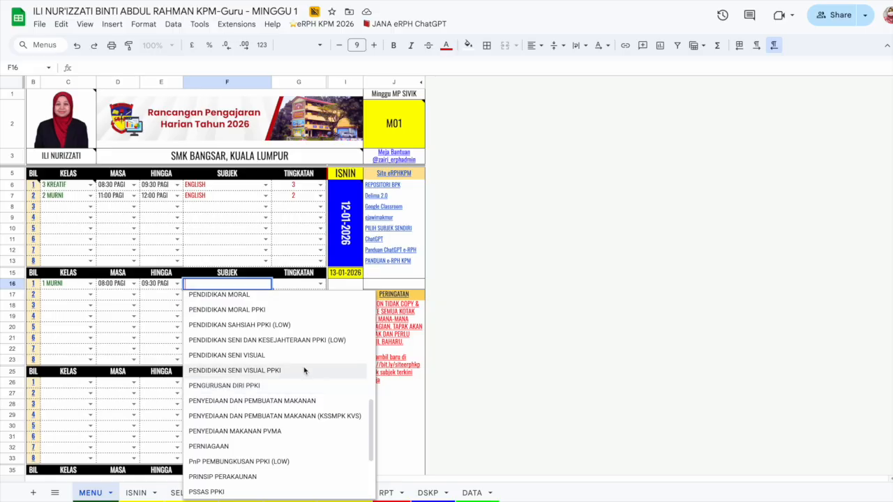
scroll(293, 342, "up", 1)
left_click(291, 313)
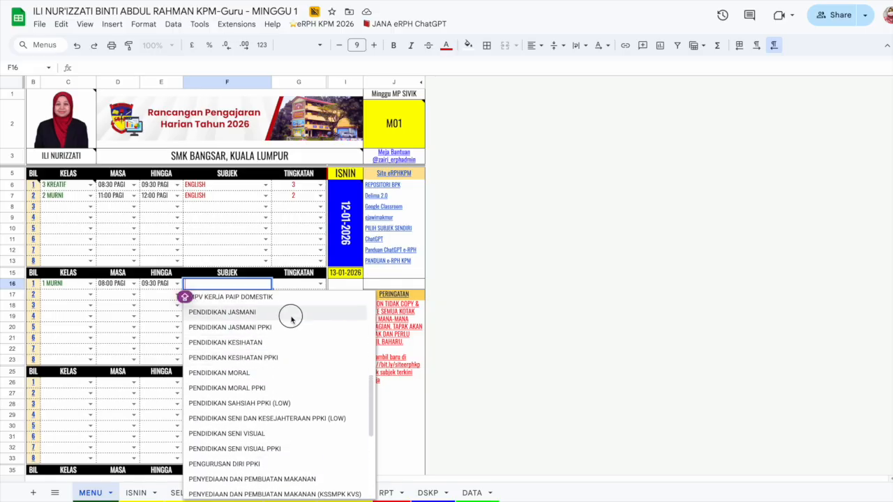
left_click(320, 284)
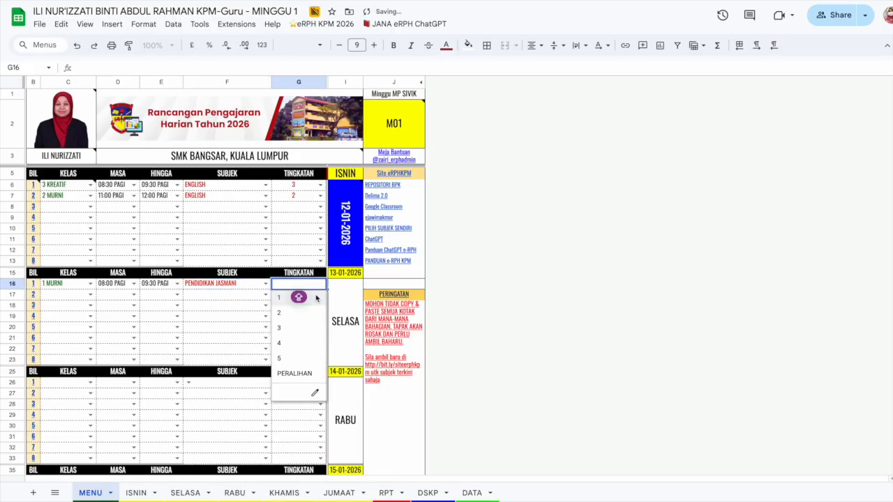
left_click(312, 297)
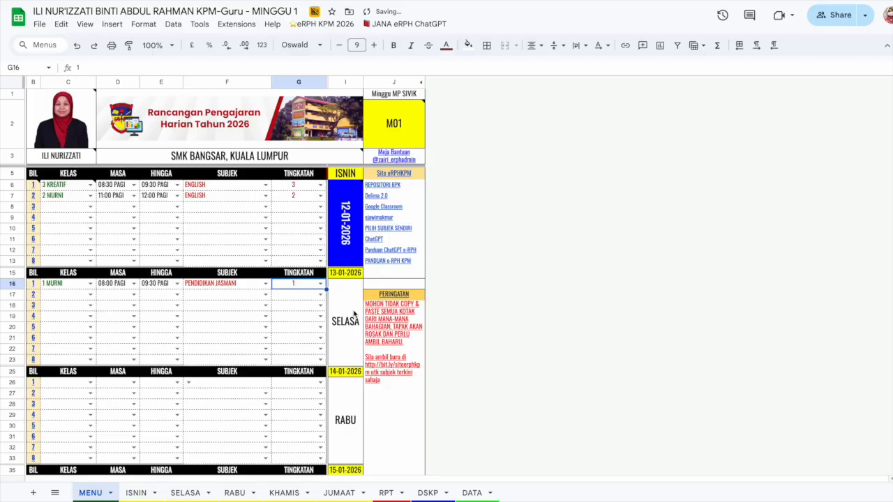
scroll(354, 314, "down", 5)
scroll(78, 303, "up", 1)
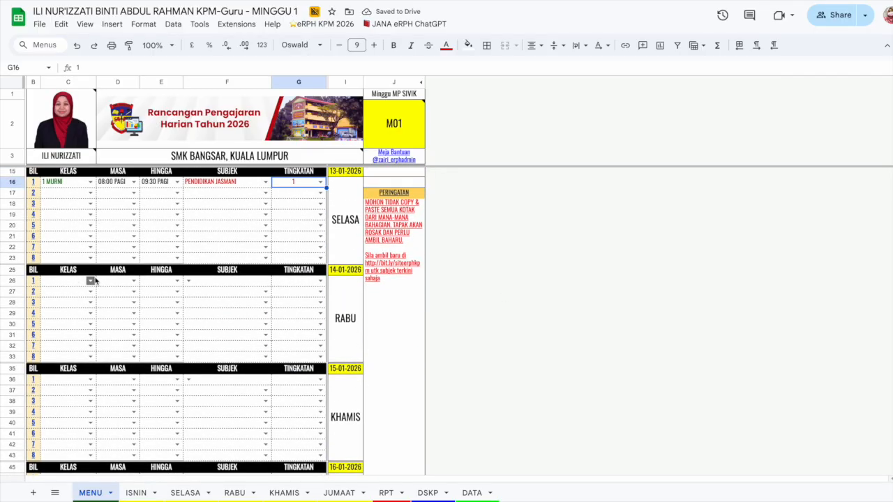
Step: Give Wednesday's first slot class 2 HARMONI from 09:00 to 10:00 PAGI
left_click(94, 280)
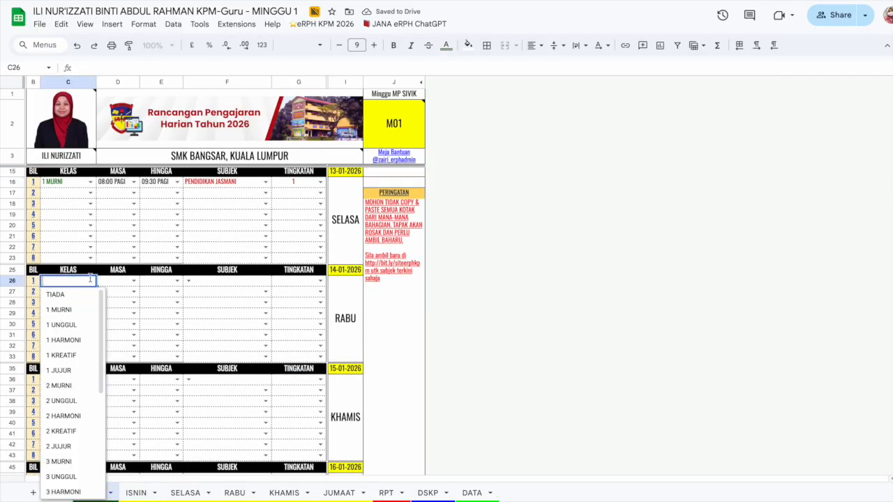
left_click(66, 416)
left_click(133, 281)
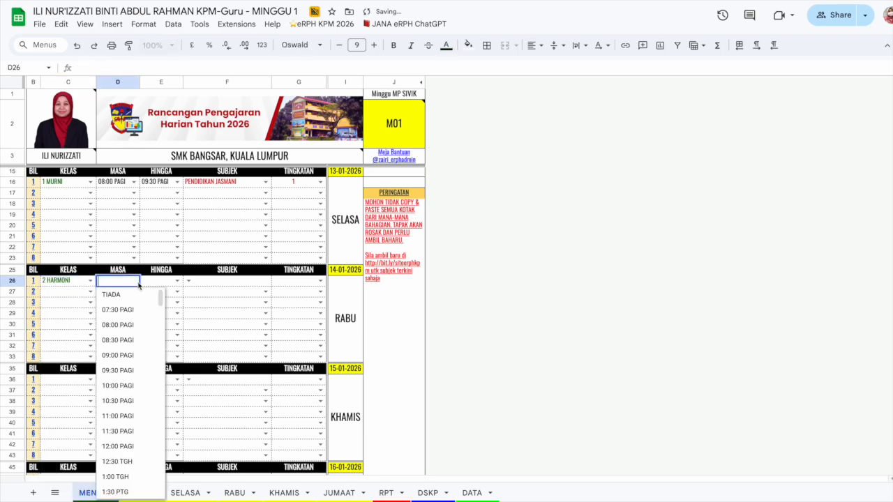
left_click(134, 357)
left_click(178, 281)
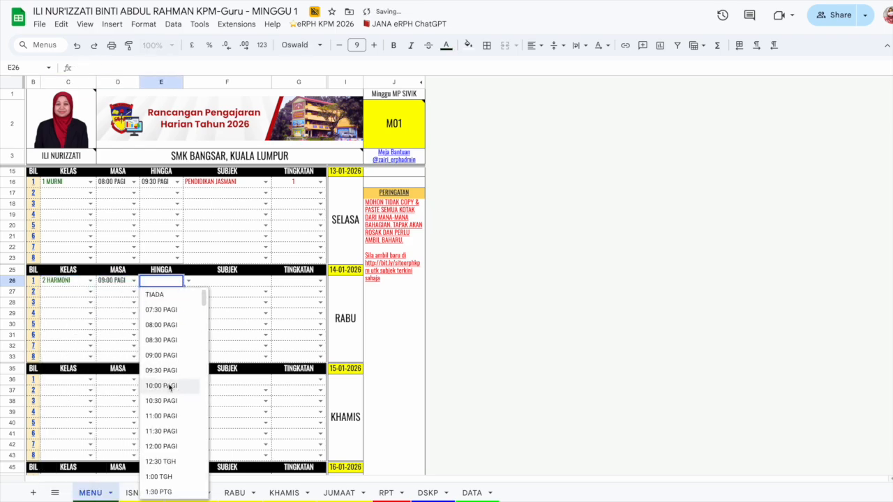
left_click(161, 381)
Step: Set Wednesday's first lesson to MATEMATIK for form 2
left_click(188, 280)
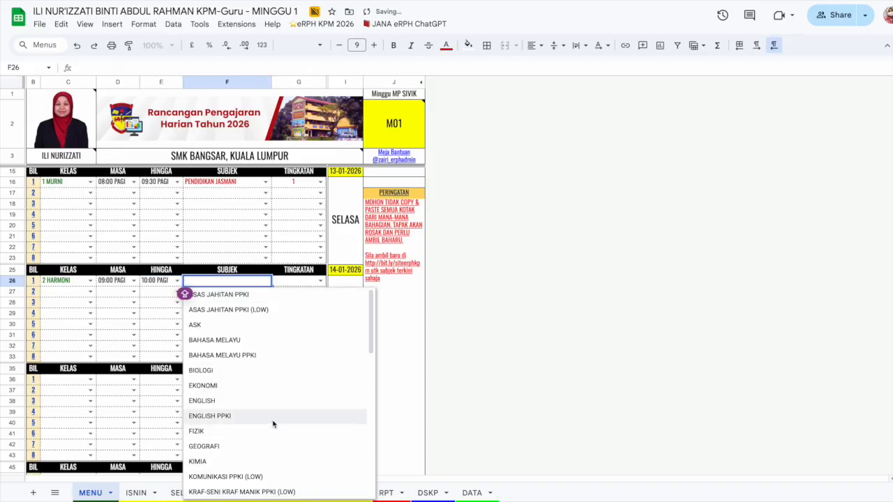
scroll(302, 378, "down", 1)
scroll(301, 379, "down", 5)
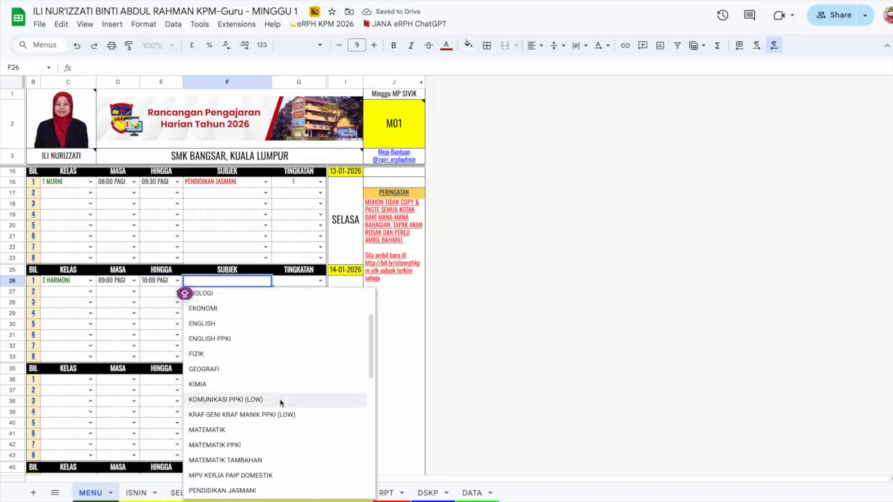
left_click(268, 412)
left_click(320, 280)
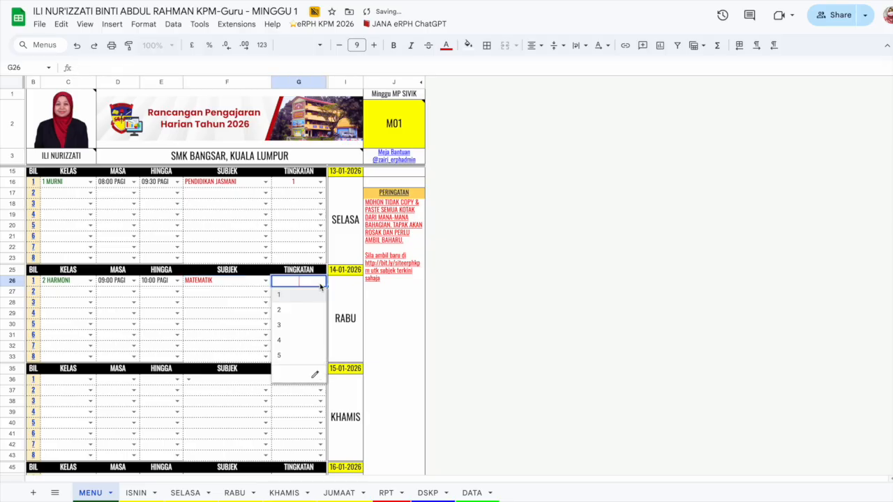
left_click(300, 310)
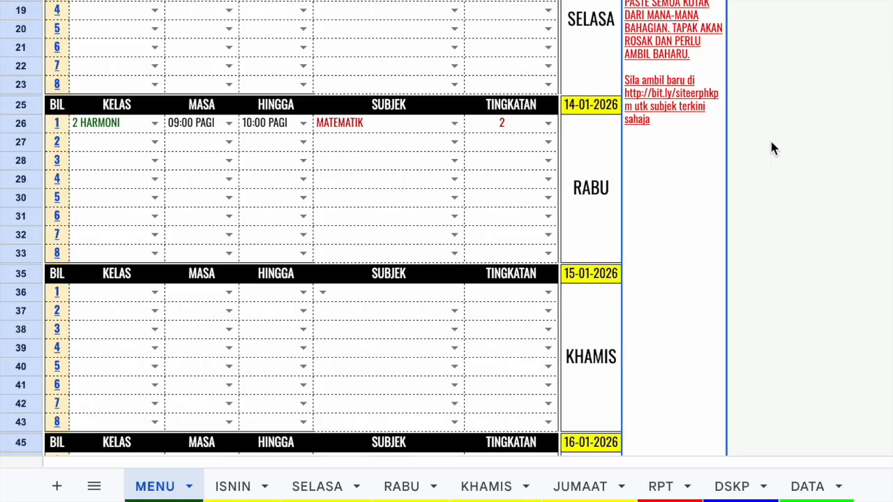
left_click(808, 488)
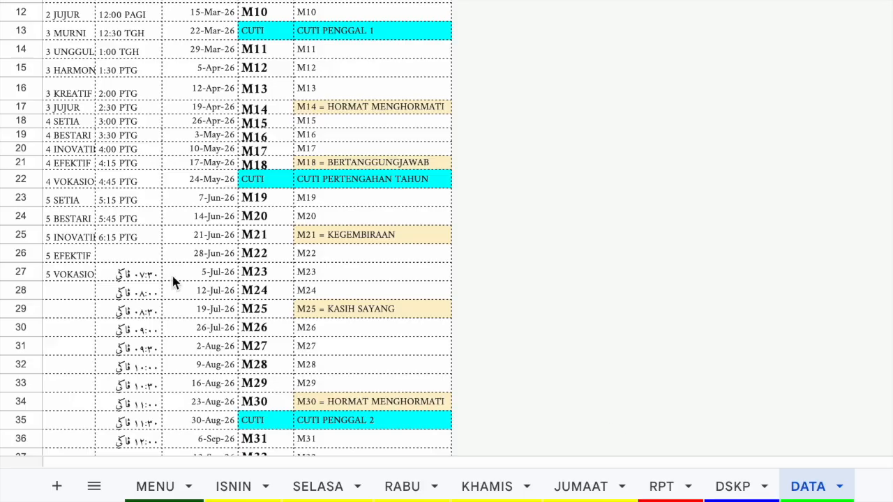
Step: Add class 2U+2H in A28 of the DATA class list, then return to MENU
left_click(79, 294)
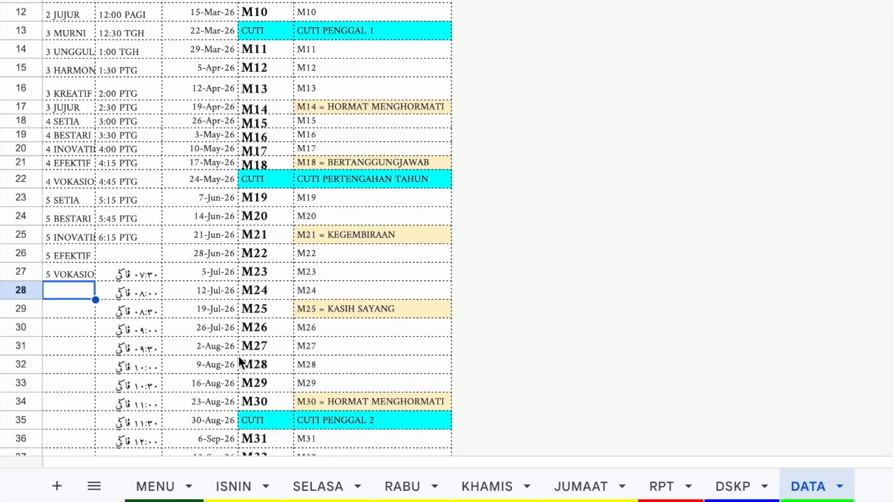
left_click(73, 296)
type("2")
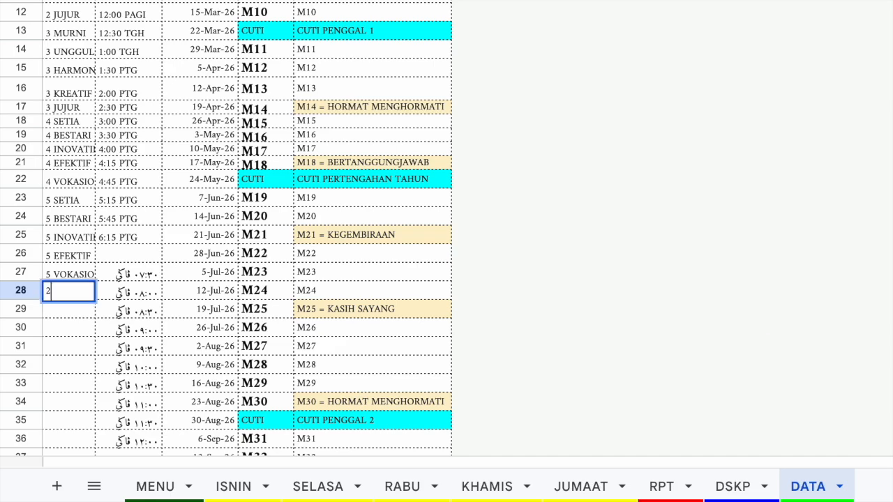
type("U+2")
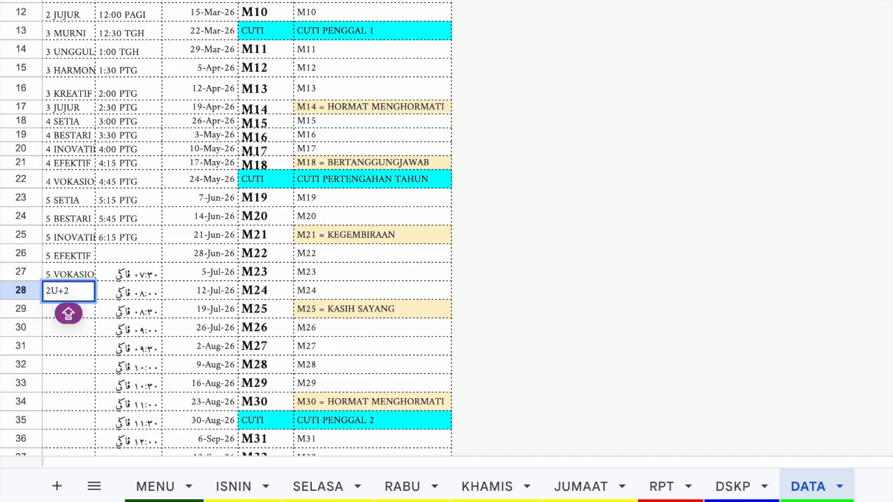
type("H")
key("Return")
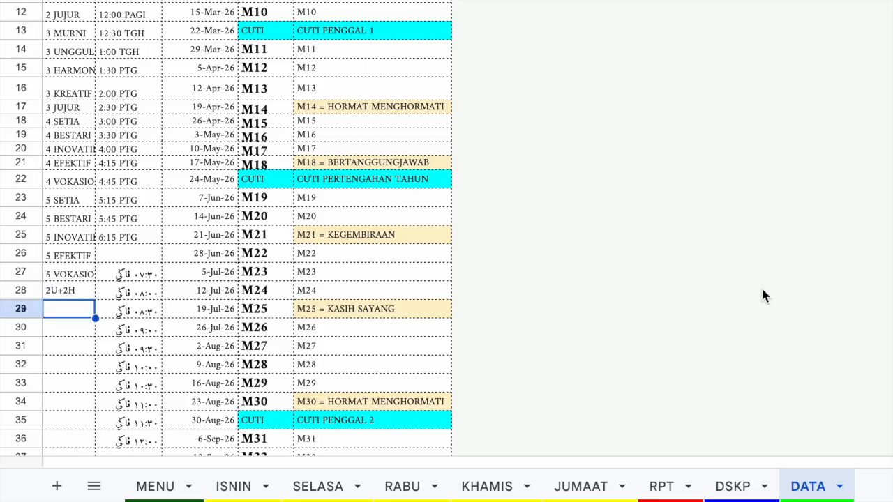
left_click(171, 489)
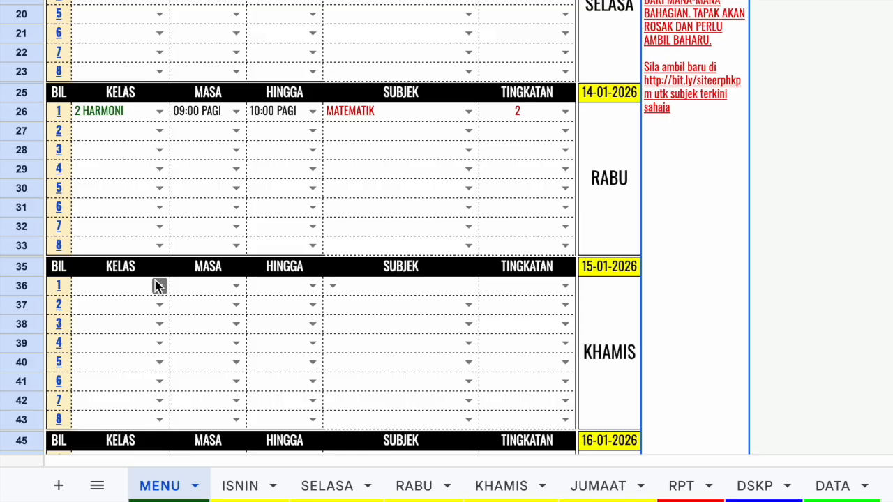
Step: Give Wednesday's second slot class 2U+2H from 11:00 to 12:00 PAGI
left_click(159, 131)
scroll(147, 473, "down", 5)
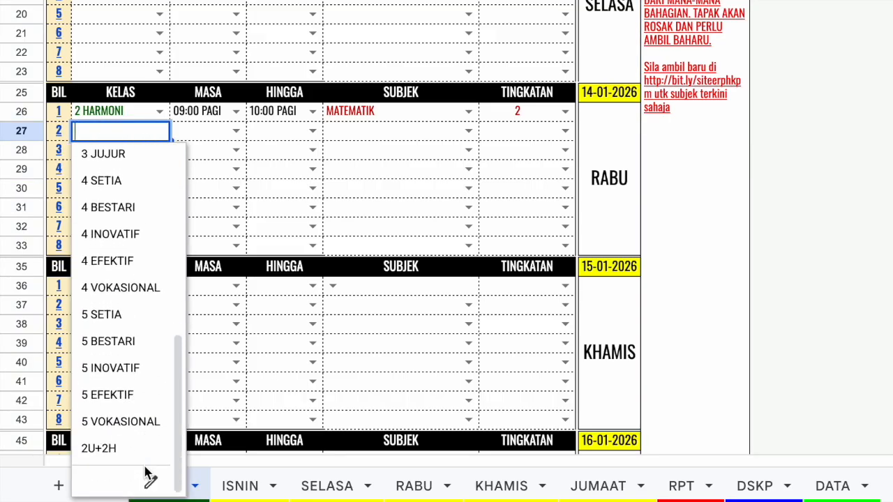
left_click(111, 450)
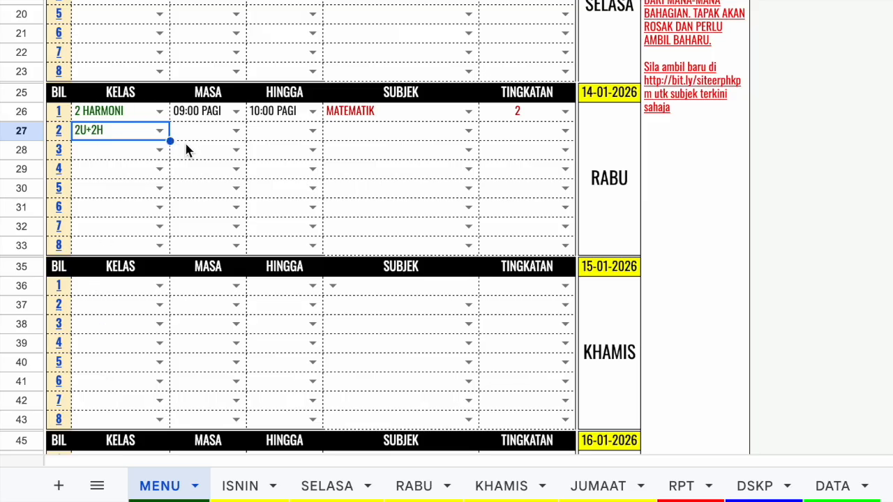
left_click(236, 131)
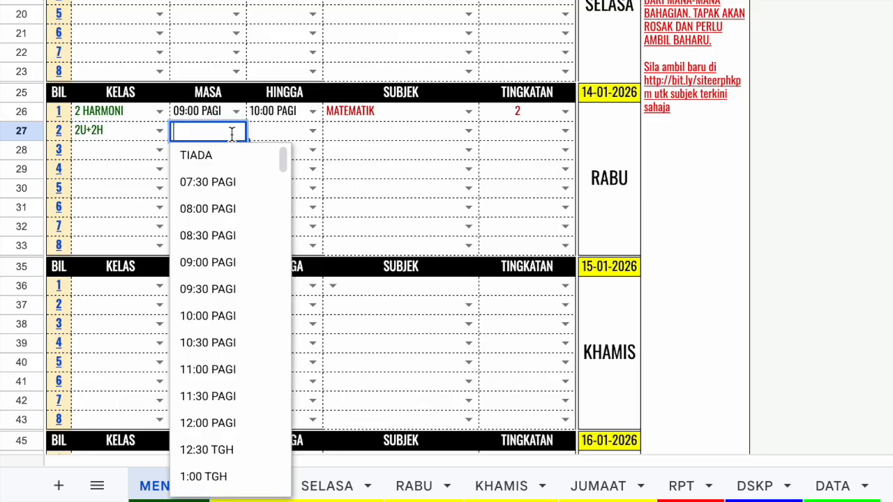
left_click(236, 372)
left_click(313, 131)
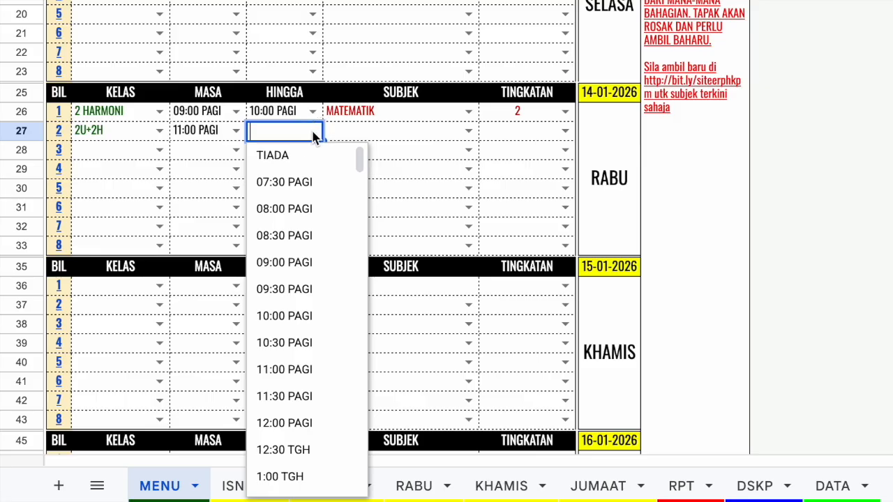
left_click(301, 424)
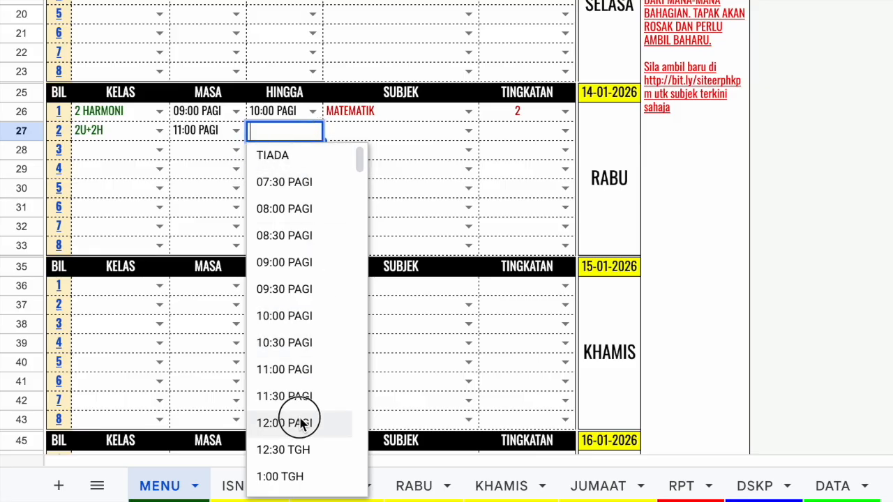
Step: Set Wednesday's second lesson to RBT for form 2
left_click(469, 130)
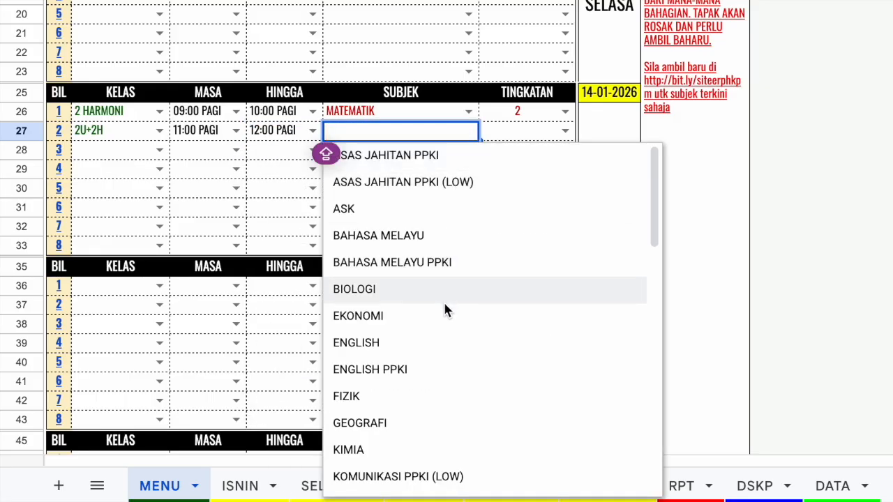
scroll(422, 221, "down", 1)
scroll(419, 221, "down", 6)
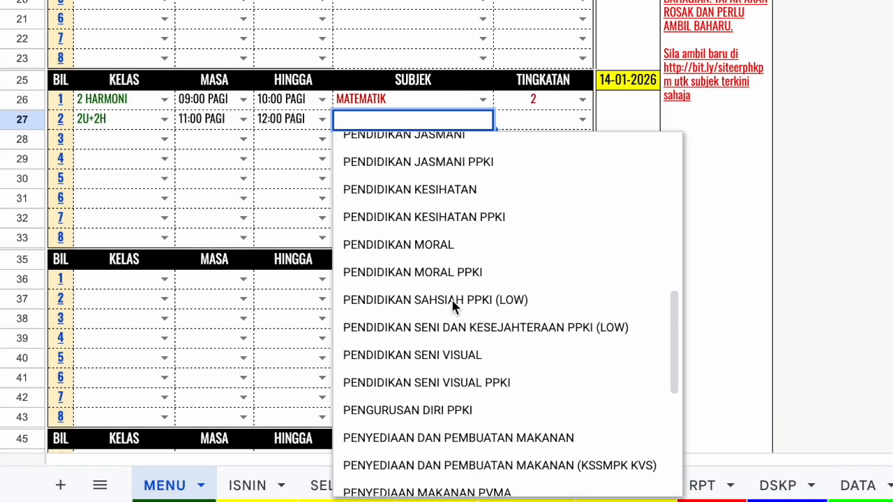
scroll(452, 306, "down", 5)
left_click(440, 311)
left_click(582, 120)
left_click(569, 172)
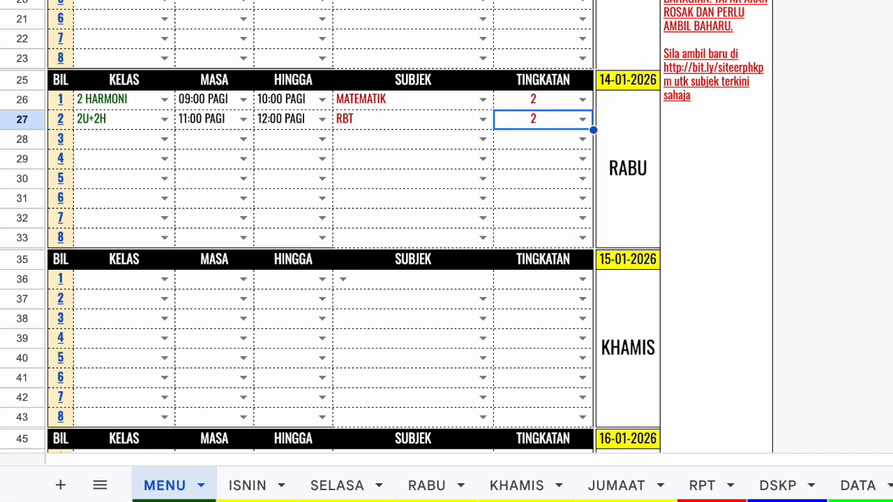
scroll(472, 233, "up", 3)
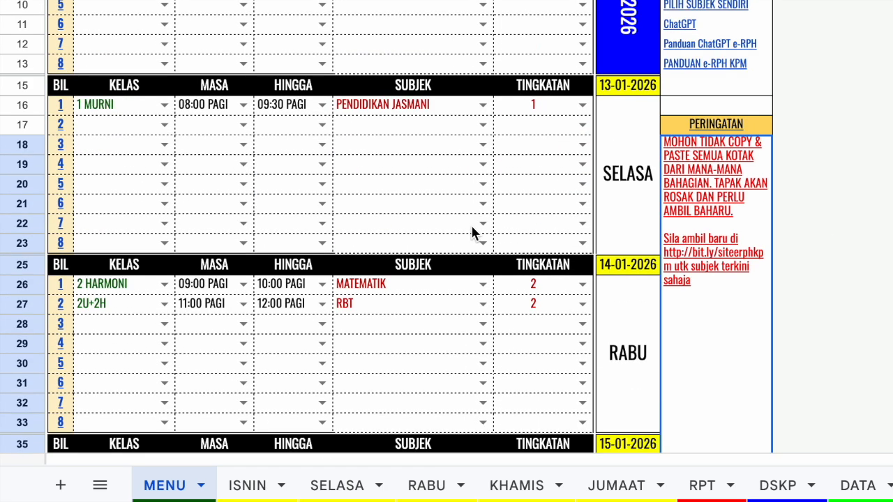
left_click(238, 486)
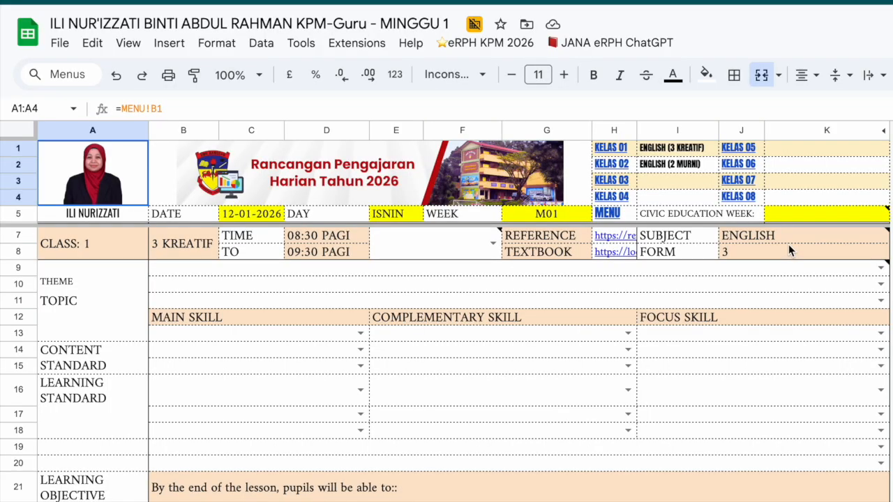
Step: Set Class 1's theme to People and Culture and its topic to 1. Family Ties
left_click(882, 268)
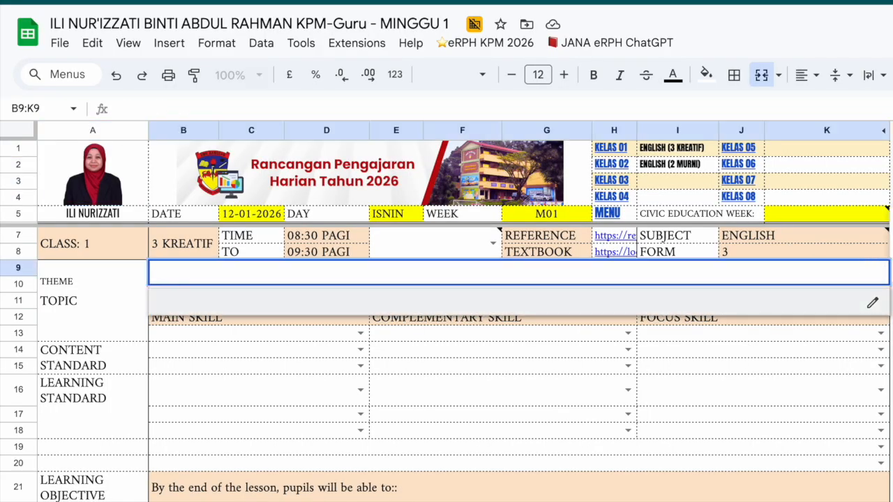
left_click(867, 319)
left_click(789, 270)
left_click(791, 291)
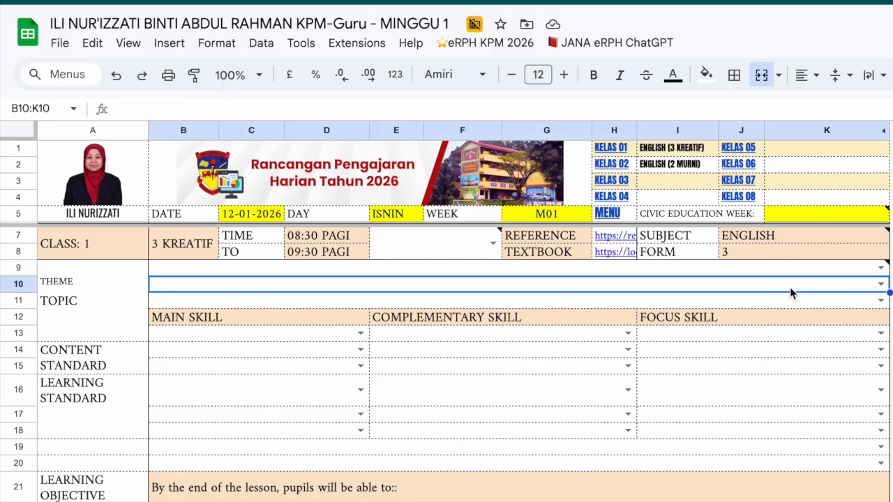
left_click(878, 270)
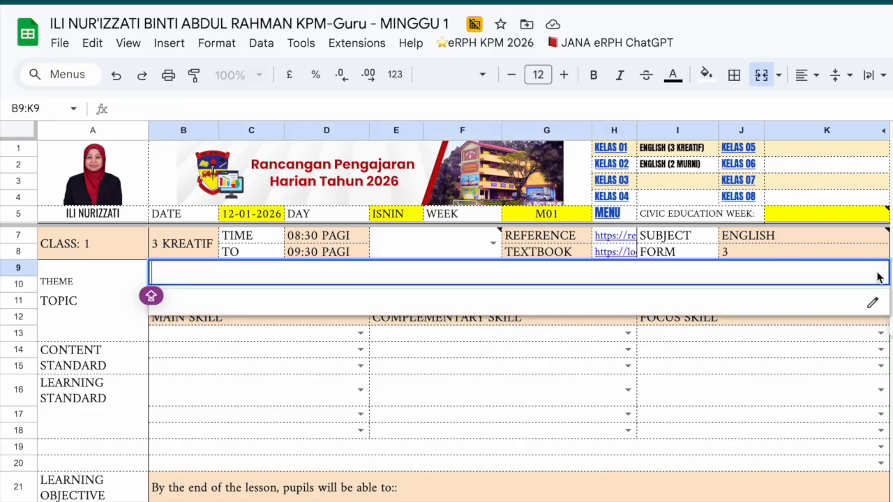
left_click(866, 348)
left_click(881, 287)
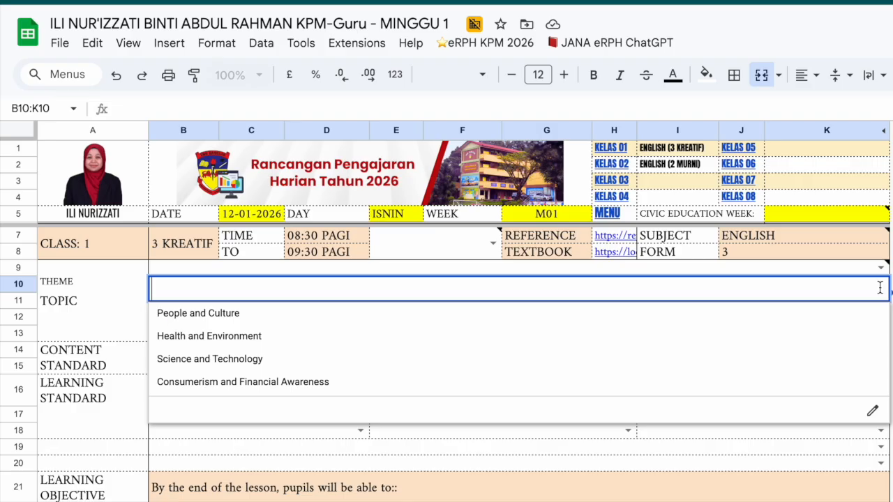
left_click(843, 317)
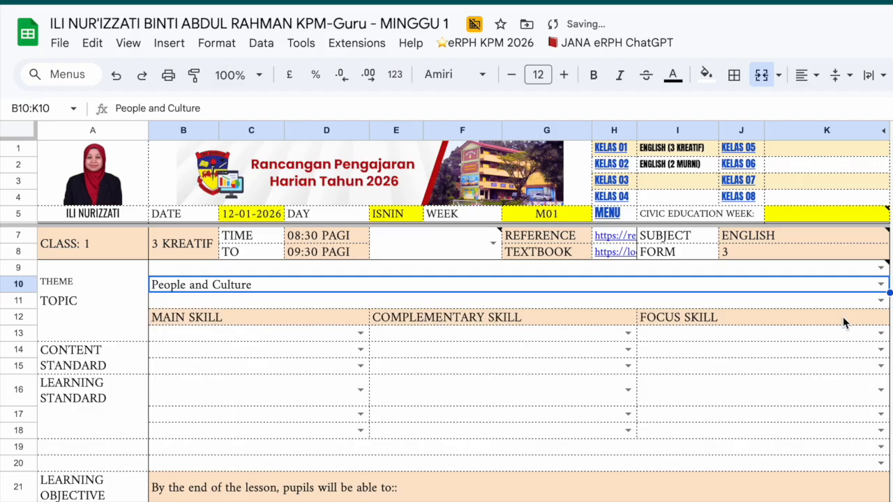
left_click(878, 302)
left_click(709, 331)
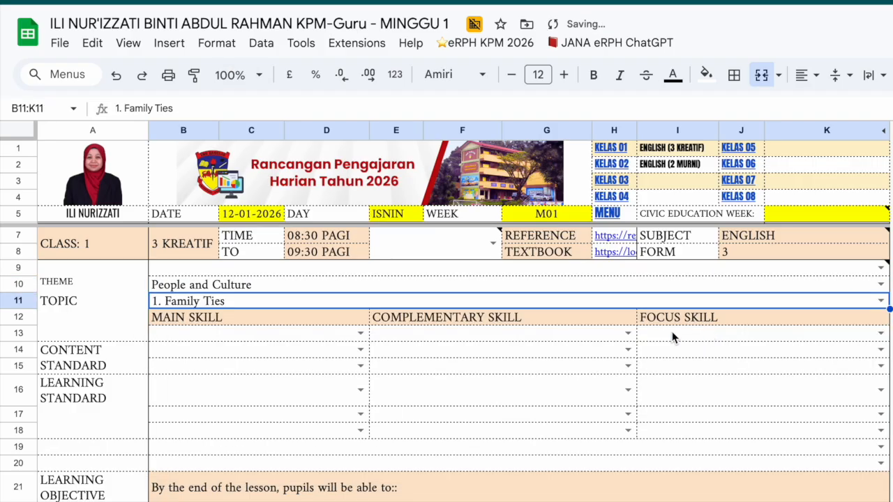
Step: Choose 1.0 Listening as main skill, 2.0 Speaking as complementary skill, and content standards 1.1 and 1.2
left_click(360, 332)
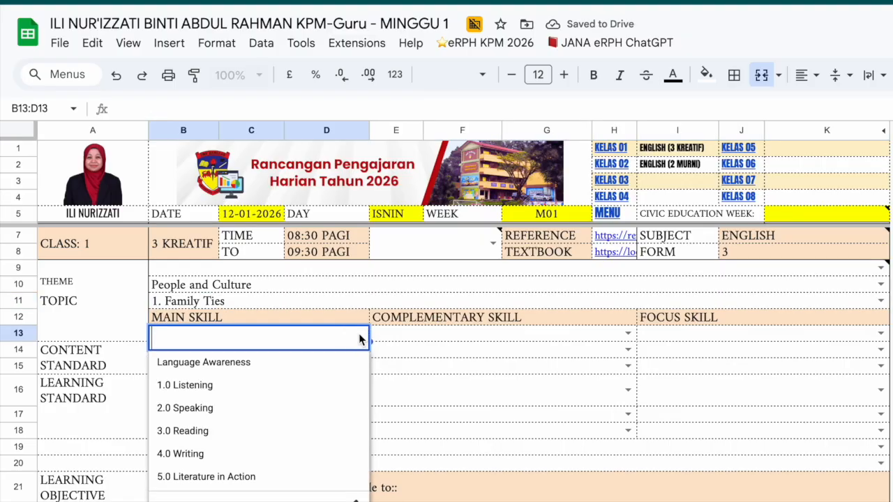
left_click(298, 394)
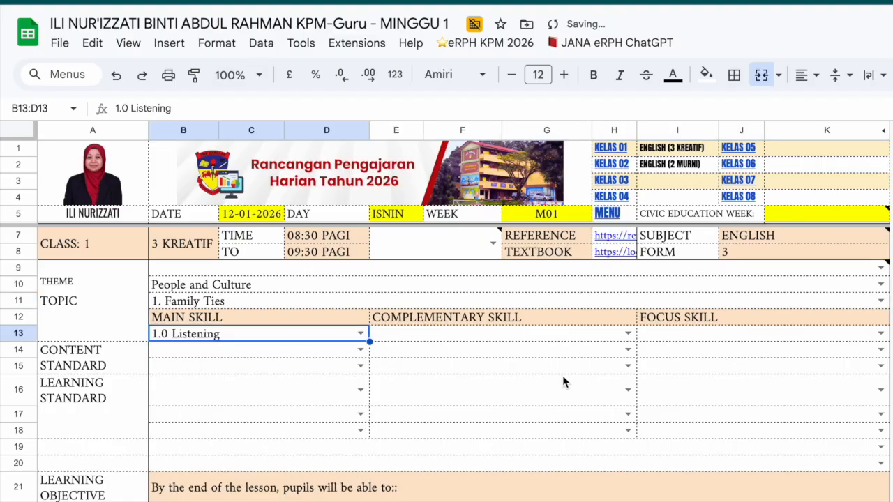
left_click(632, 333)
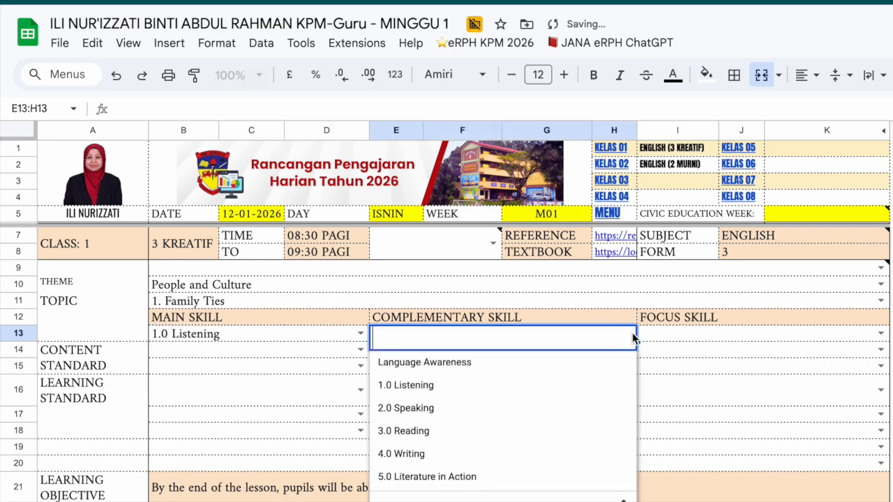
left_click(568, 411)
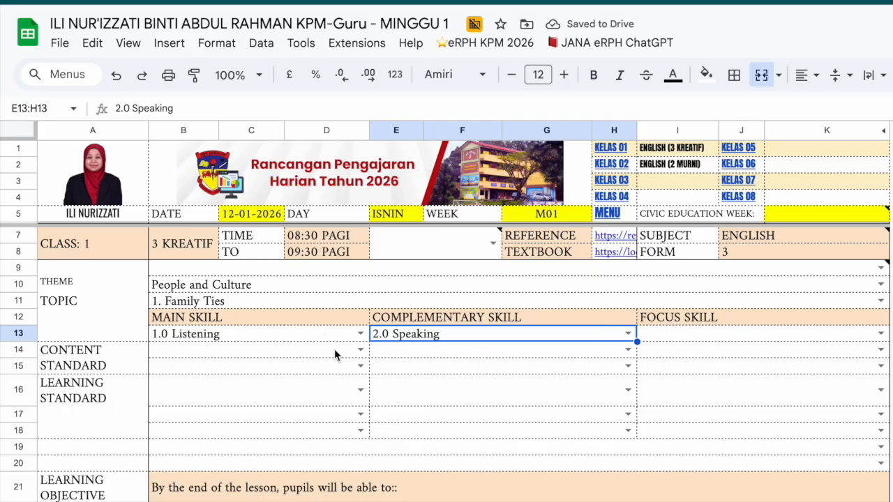
left_click(360, 350)
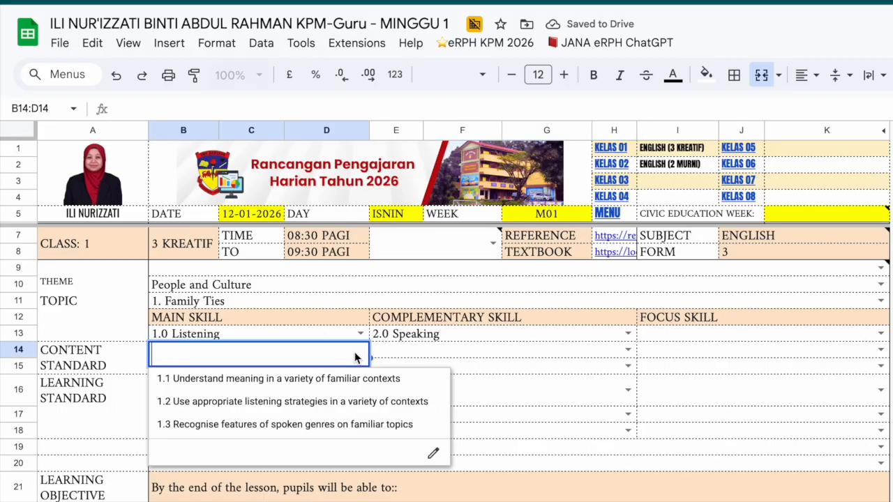
left_click(327, 381)
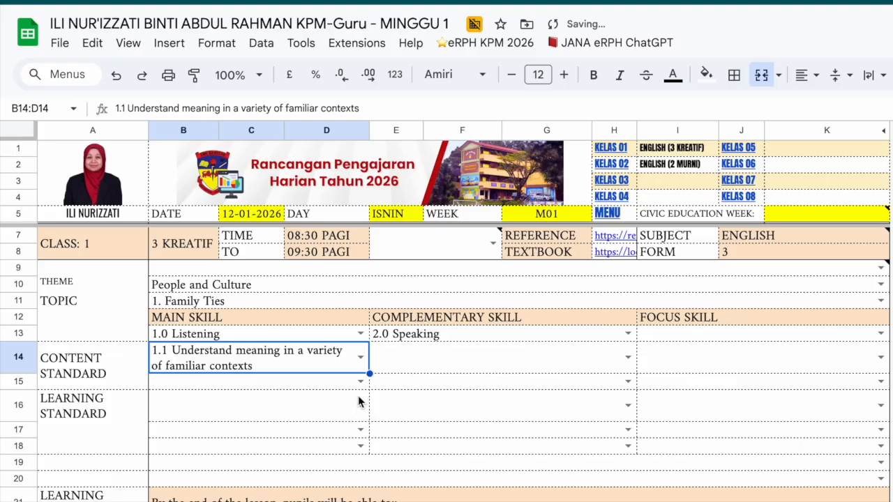
left_click(361, 381)
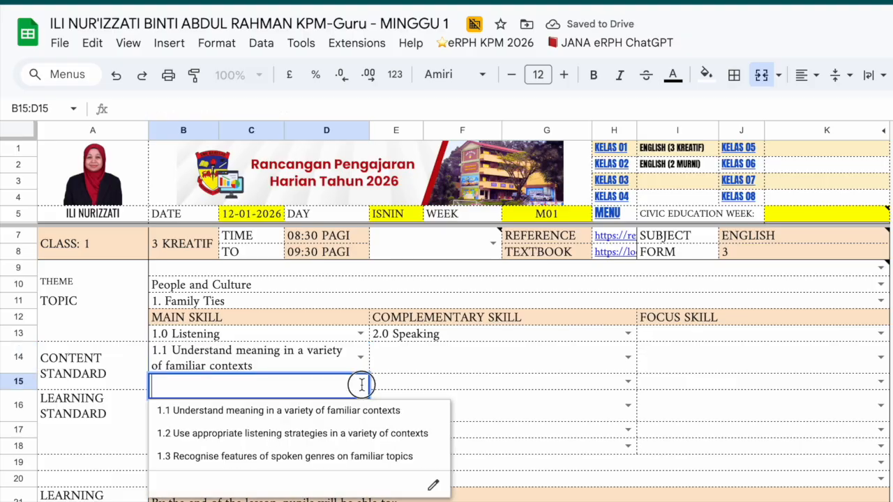
left_click(343, 433)
Step: Fill rows 16–18 with learning standards 1.1.1, 1.1.2 and 1.1.3
left_click(359, 423)
left_click(358, 423)
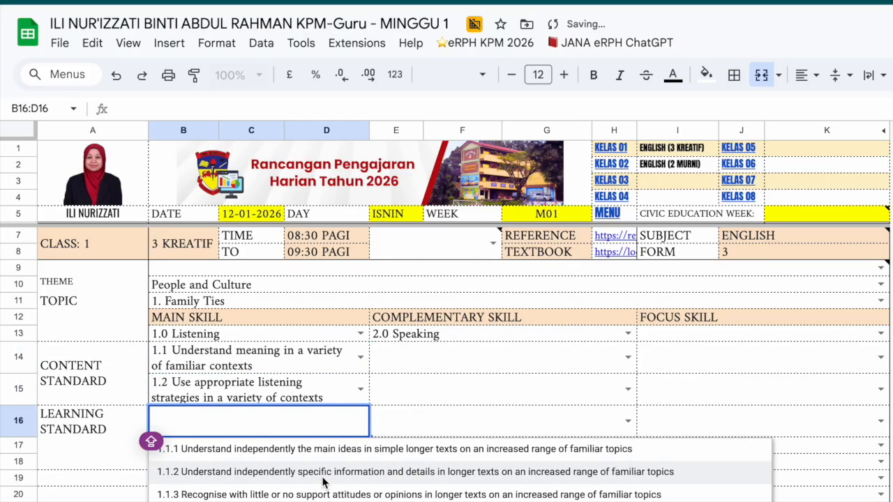
left_click(340, 451)
left_click(357, 465)
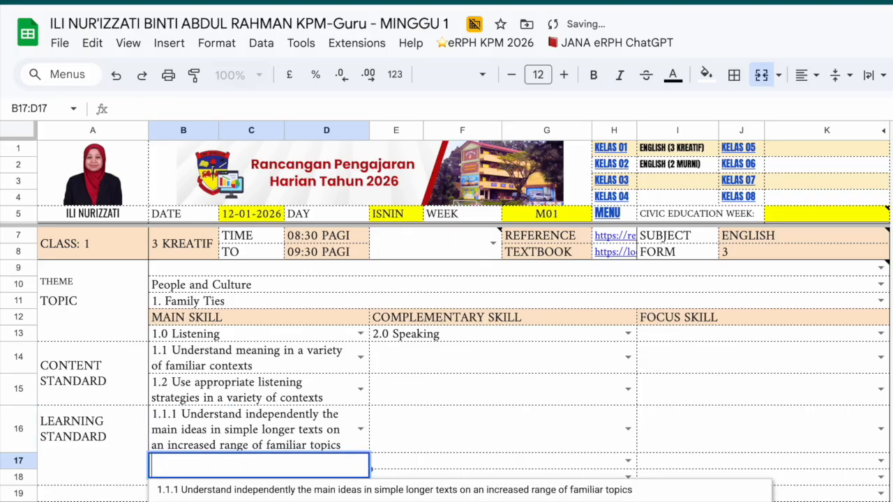
left_click(352, 501)
left_click(359, 501)
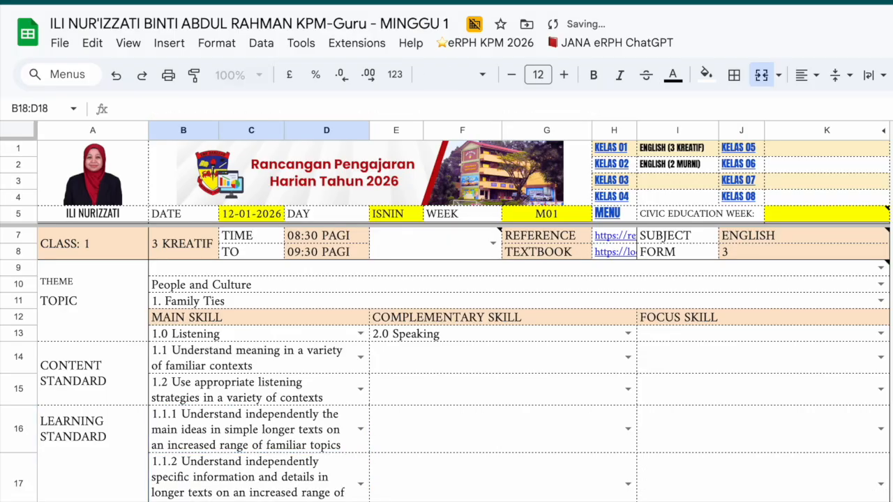
left_click(351, 501)
scroll(352, 418, "down", 3)
Step: Review Class 1's filled plan, select the first learning objective cell, and bring Class 2's 2 MURNI block into view
scroll(351, 418, "up", 1)
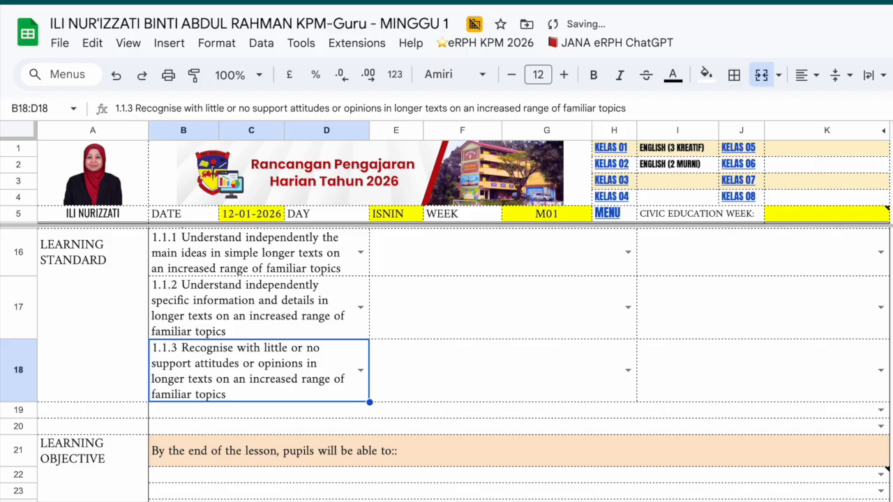
scroll(352, 419, "down", 2)
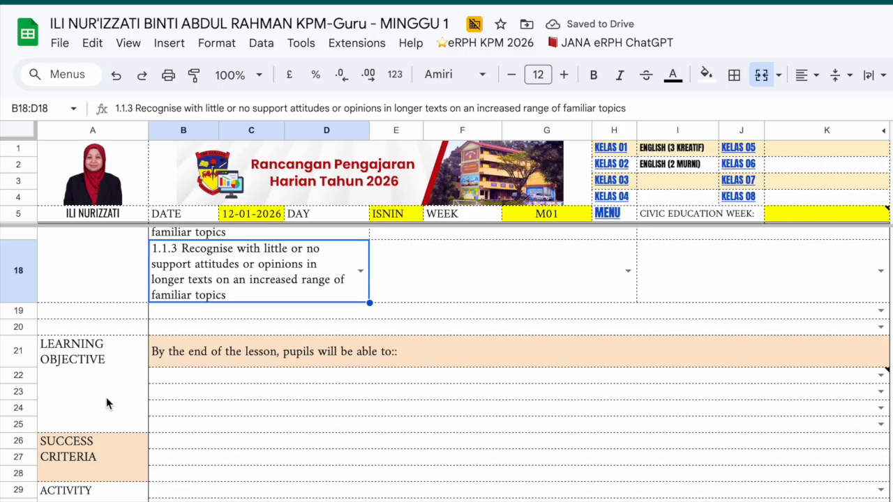
scroll(371, 425, "down", 6)
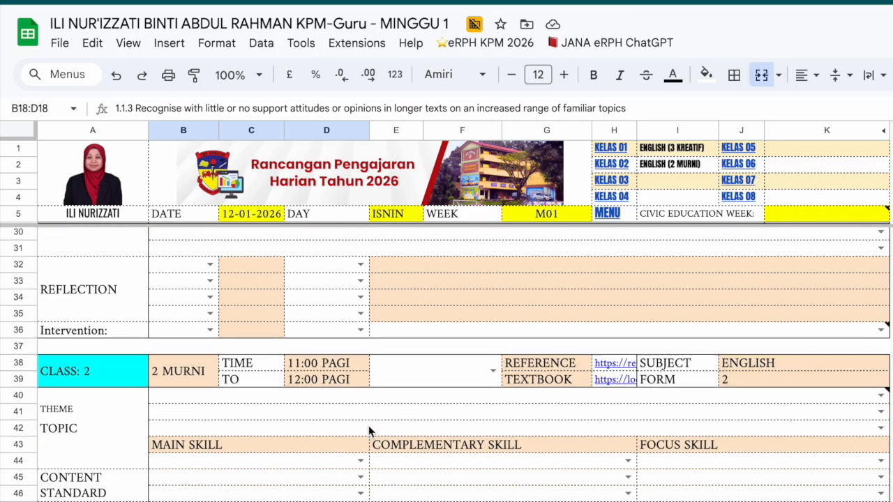
scroll(367, 427, "up", 8)
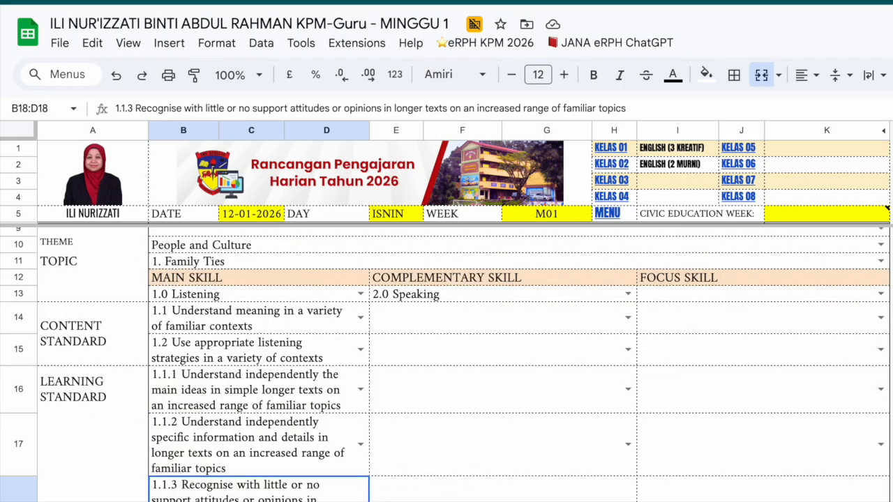
scroll(419, 447, "down", 5)
scroll(421, 454, "up", 1)
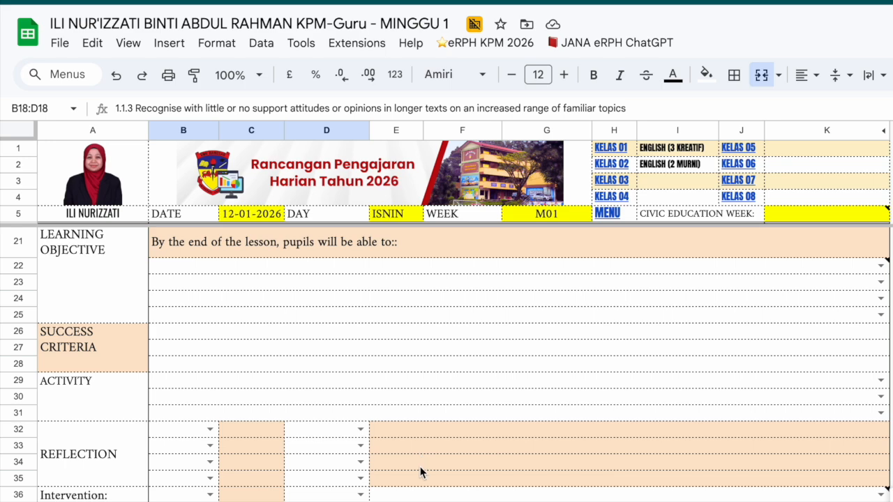
scroll(385, 405, "up", 4)
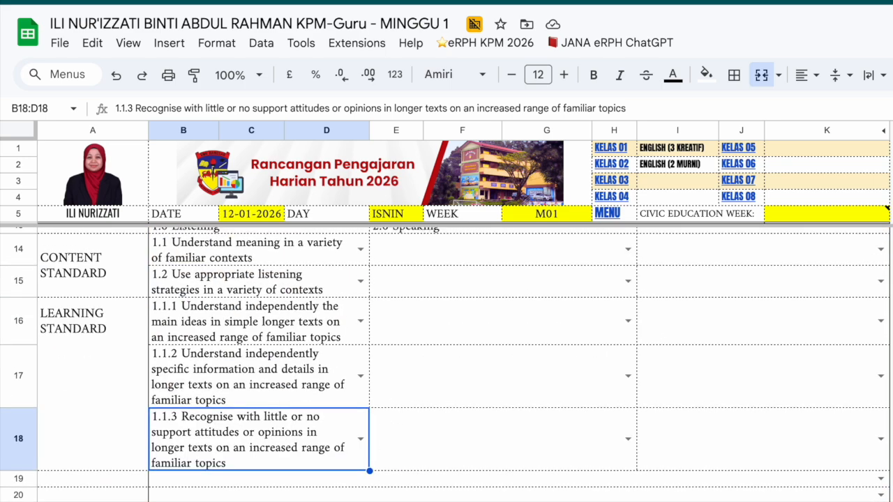
left_click(419, 501)
scroll(418, 447, "down", 4)
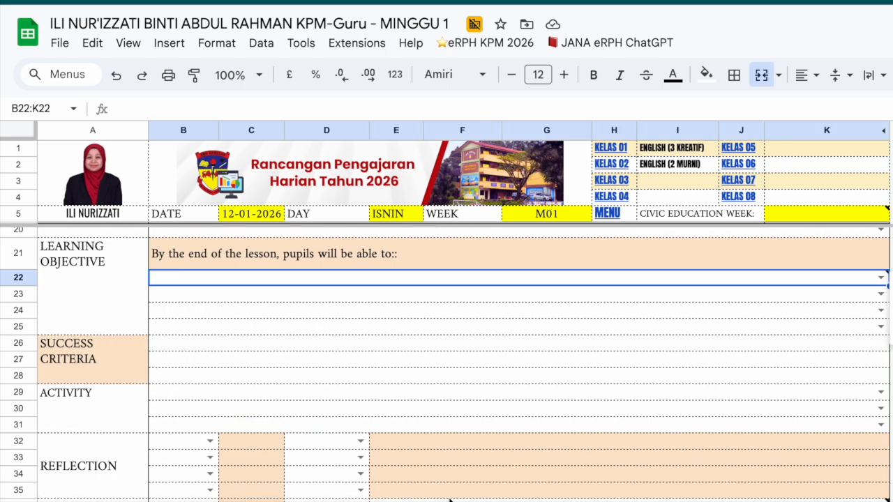
scroll(445, 499, "down", 5)
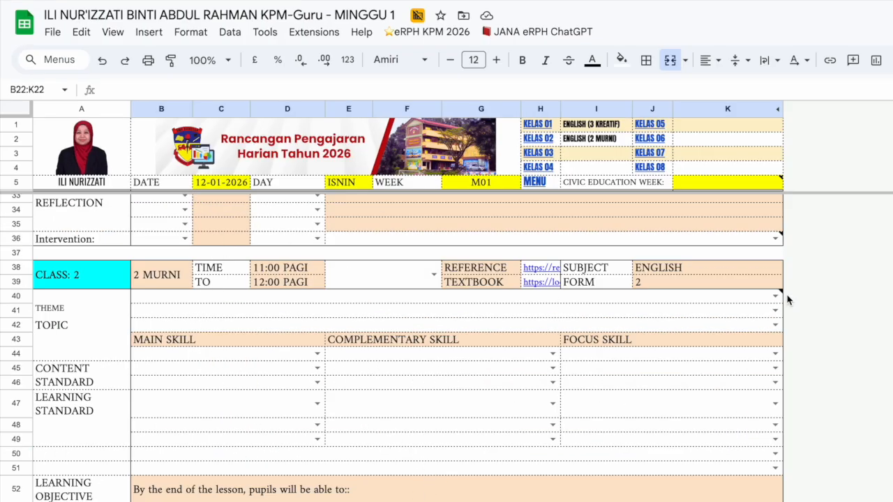
Step: Set Class 2's theme to Consumerism and Financial Awareness, topic 6. Money, and main skill 2.0 Speaking Skills
left_click(775, 295)
left_click(779, 272)
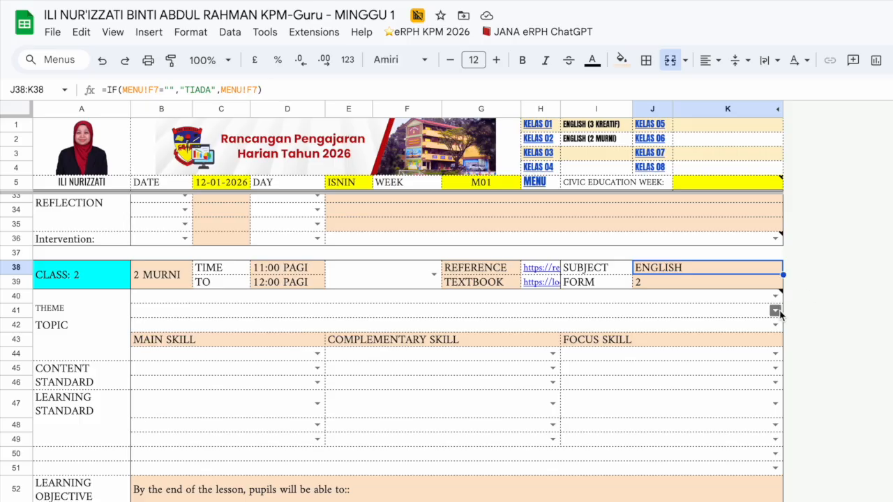
left_click(775, 311)
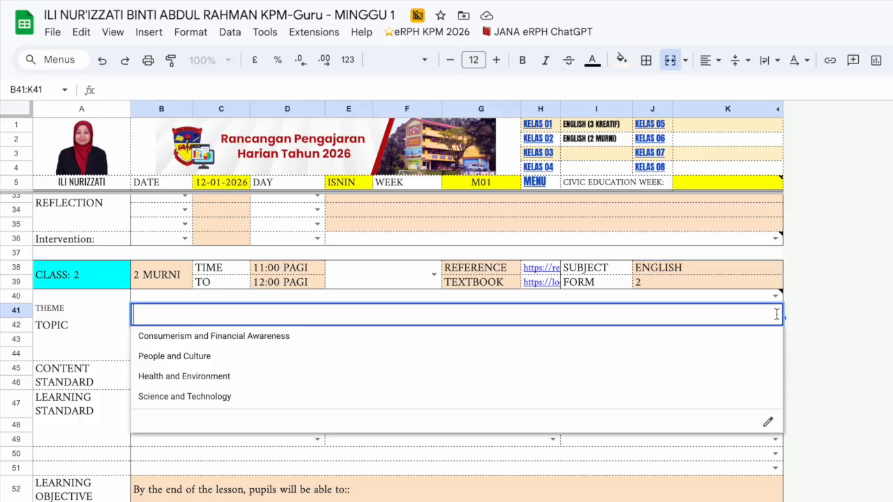
left_click(134, 335)
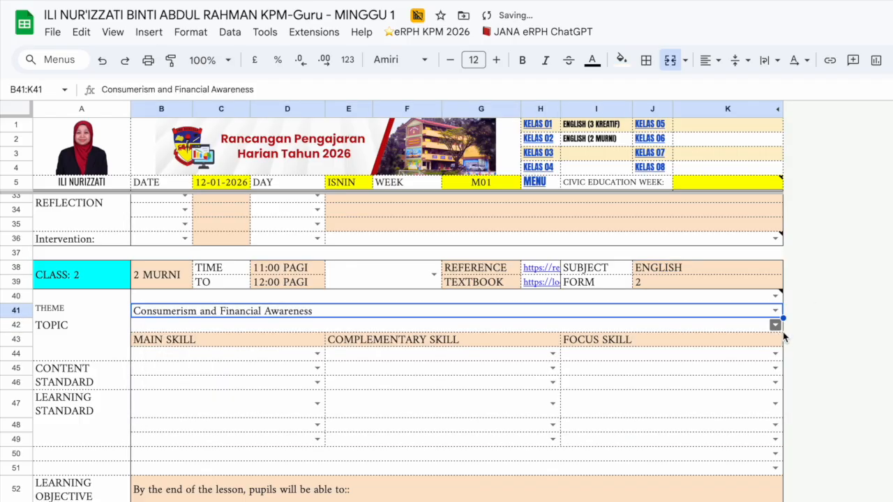
left_click(776, 325)
left_click(757, 351)
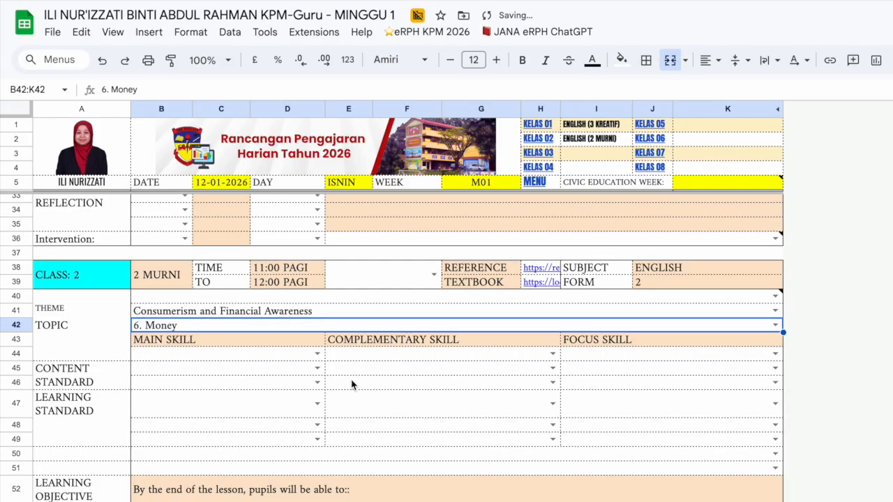
left_click(317, 354)
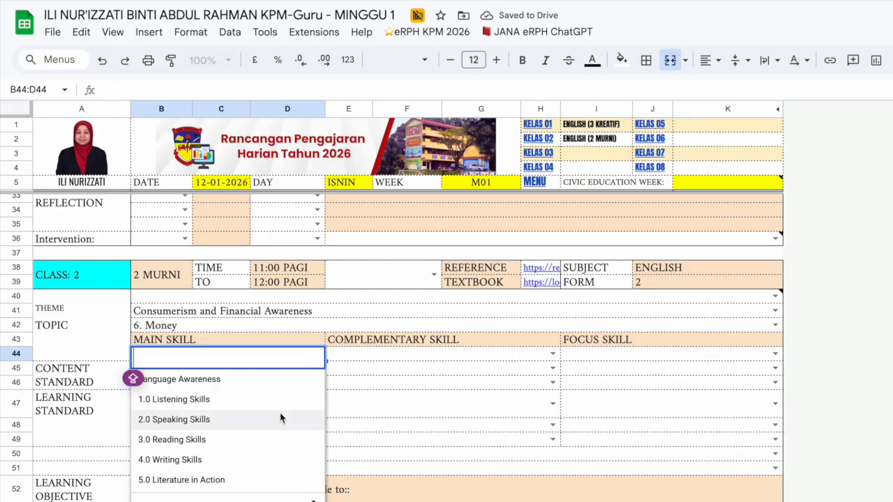
left_click(281, 418)
Step: Fill Class 2's content standards 2.2 and 2.1 and learning standards 2.1.2, 2.1.3, and 2.1.2 in row 49
left_click(317, 368)
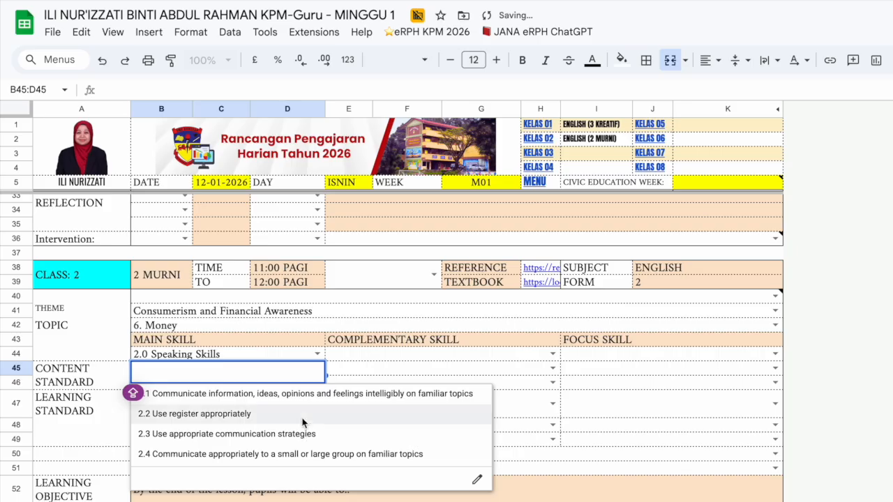
left_click(304, 419)
left_click(318, 383)
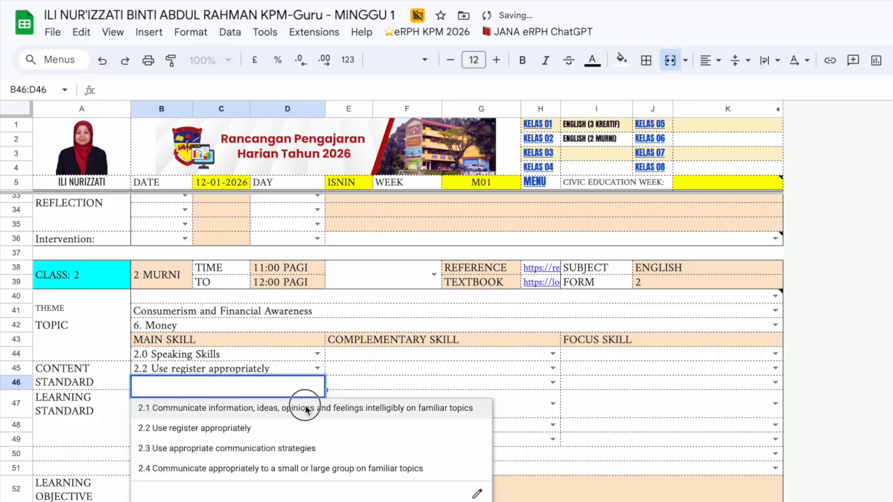
left_click(311, 407)
left_click(317, 431)
left_click(301, 496)
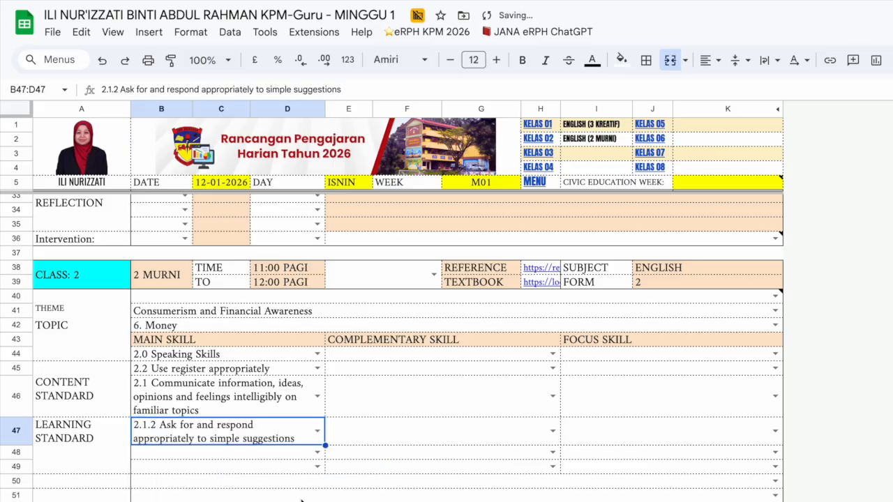
left_click(317, 453)
left_click(258, 501)
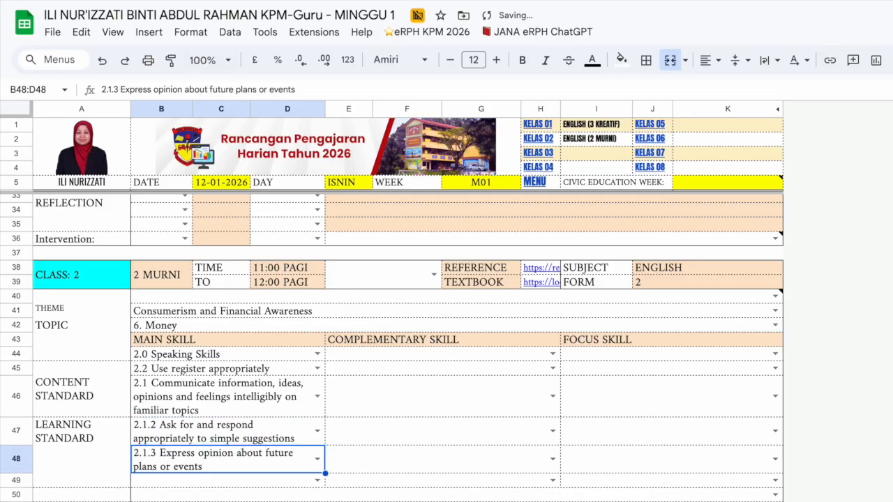
left_click(316, 487)
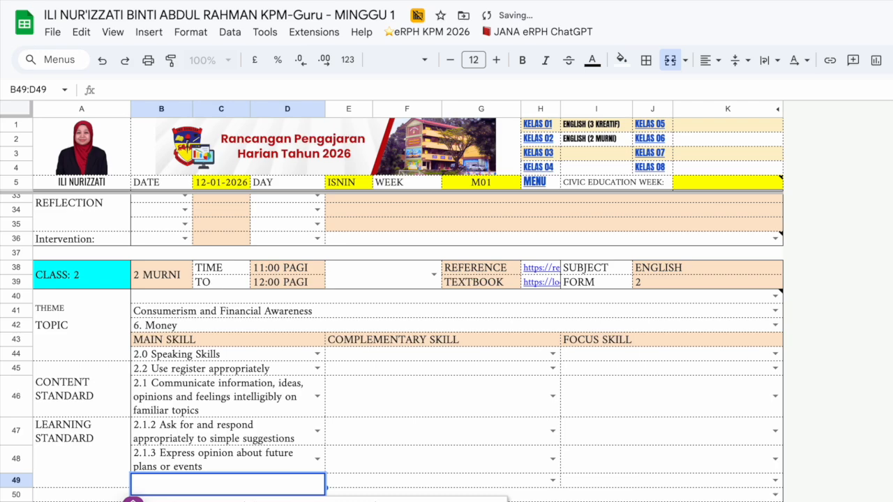
left_click(363, 500)
scroll(433, 471, "down", 5)
scroll(433, 471, "up", 1)
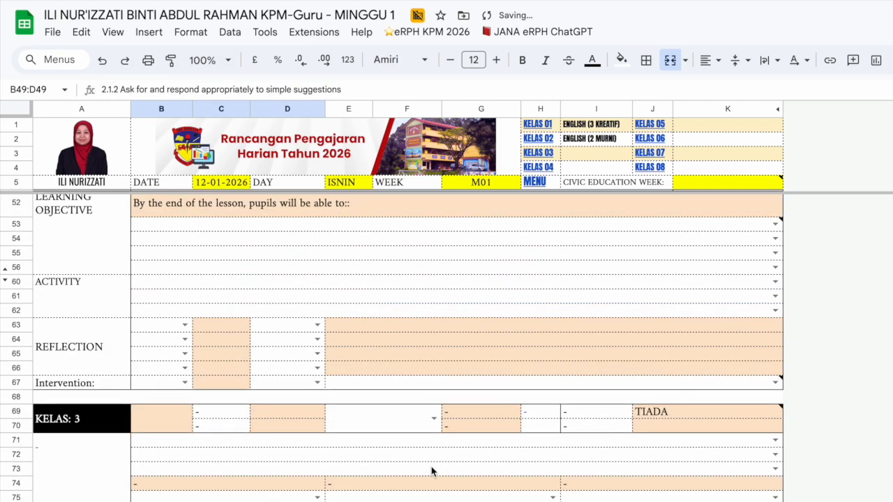
scroll(431, 472, "up", 3)
key("ctrl+Page_Up")
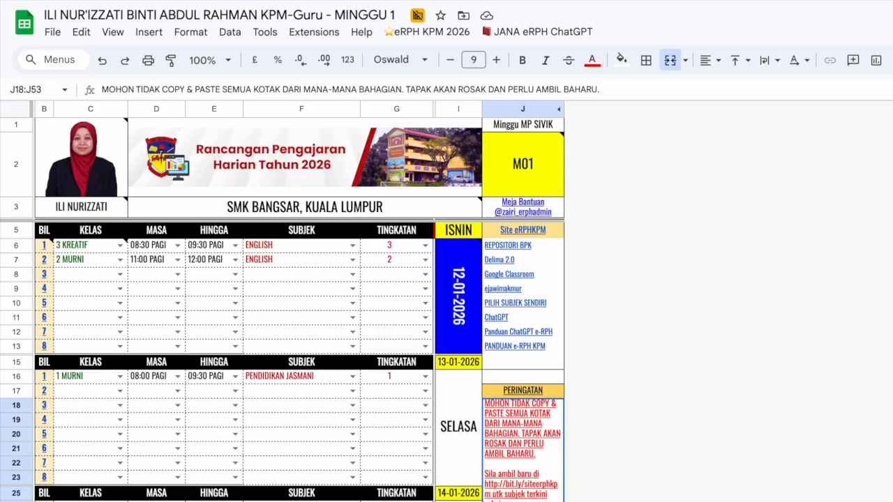
key("ctrl+Page_Down")
scroll(598, 450, "up", 10)
scroll(640, 450, "down", 5)
scroll(641, 450, "down", 12)
scroll(640, 450, "down", 20)
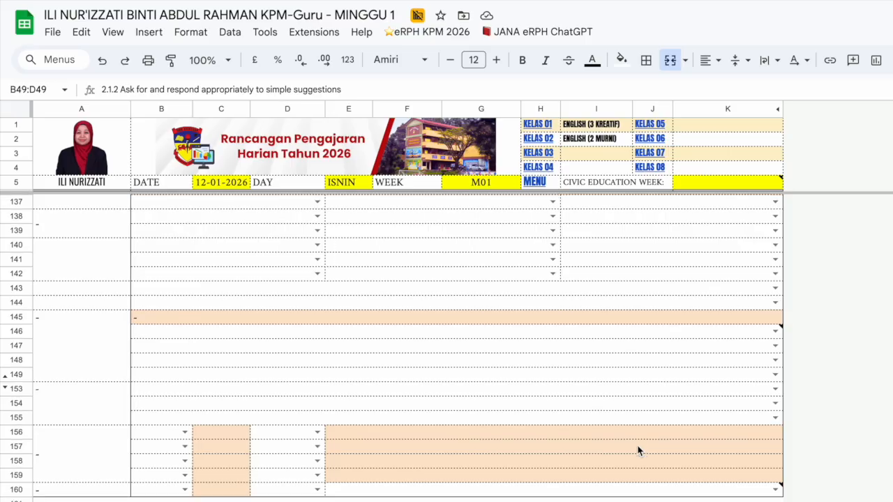
scroll(635, 452, "up", 20)
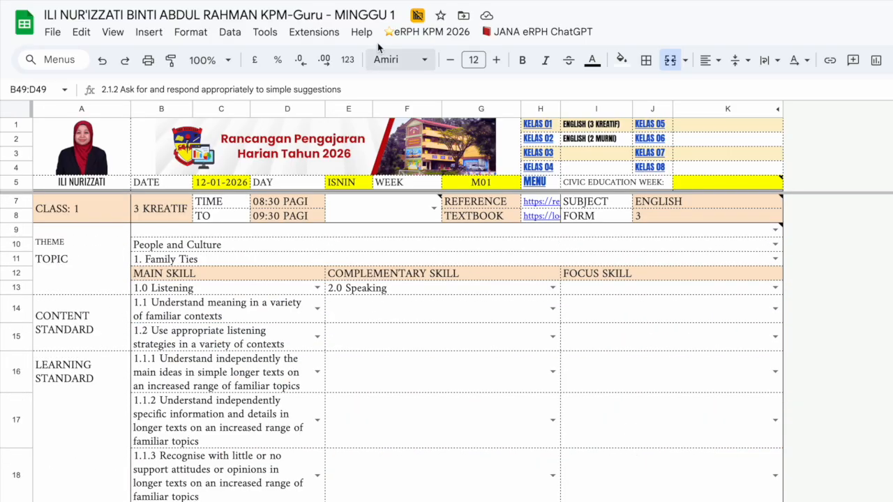
Step: Run eRPH KPM 2026 > Bilangan eRPH > 2 eRPH and accept the authorization prompt
left_click(436, 33)
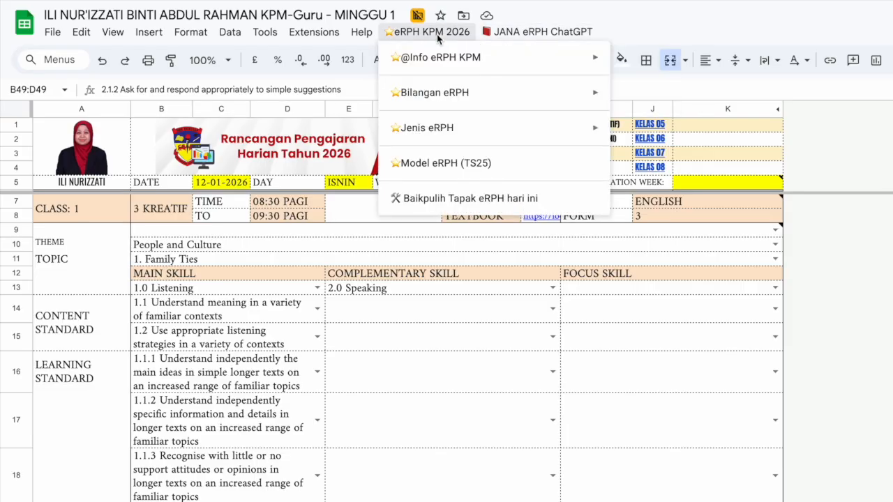
mouse_move(504, 102)
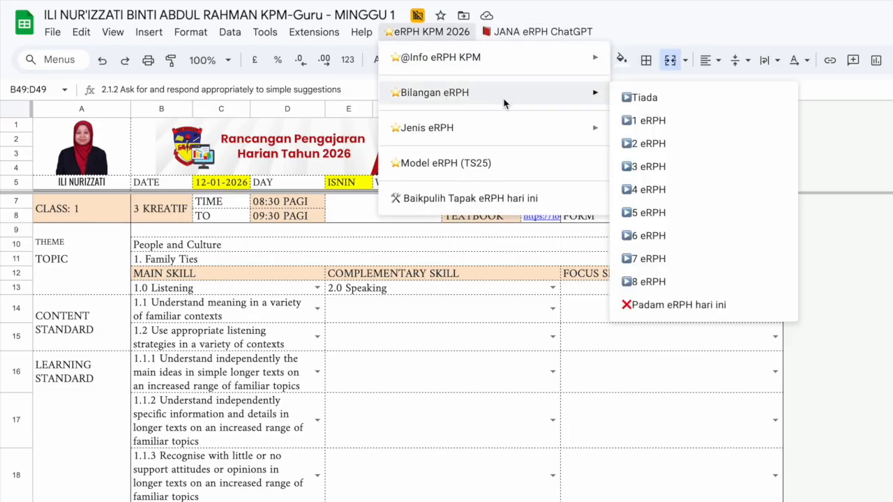
left_click(653, 144)
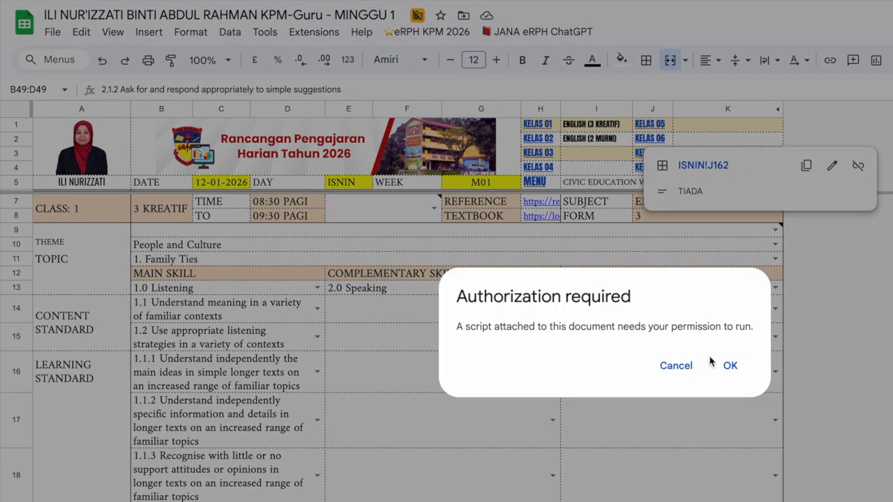
left_click(729, 364)
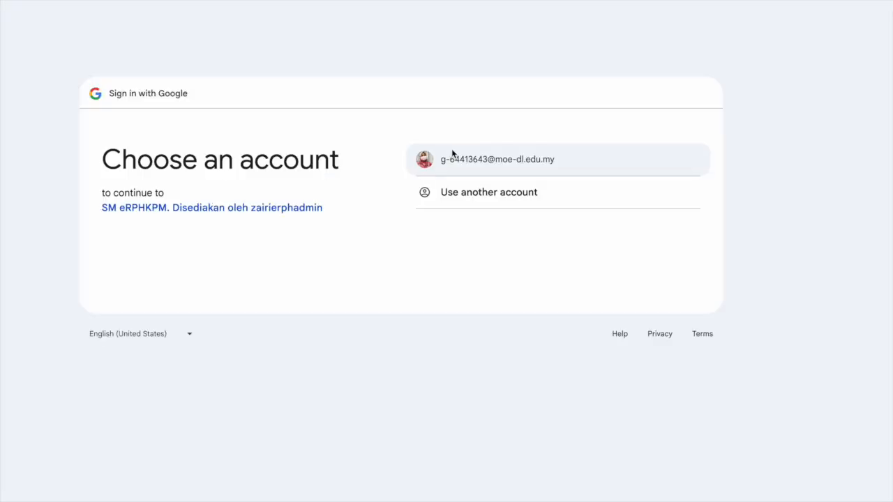
Step: Authorize SM eRPHKPM with the school account, granting all requested Sheets and third-party permissions
left_click(673, 264)
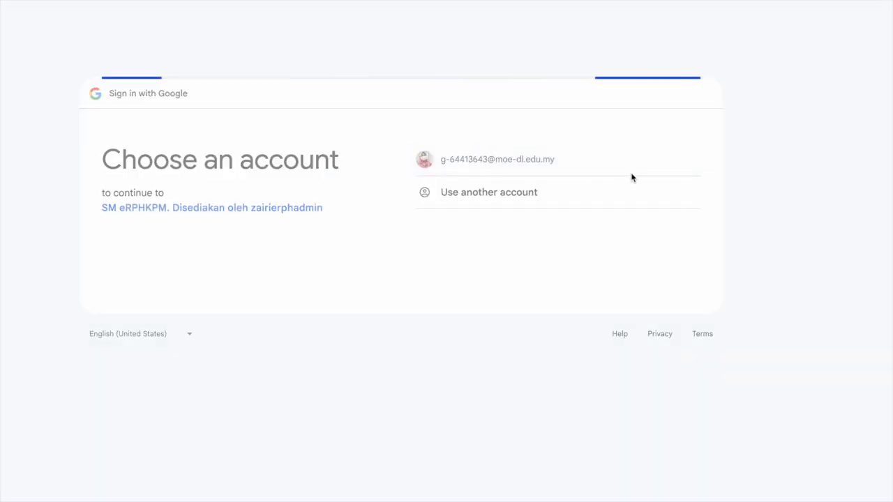
left_click(457, 98)
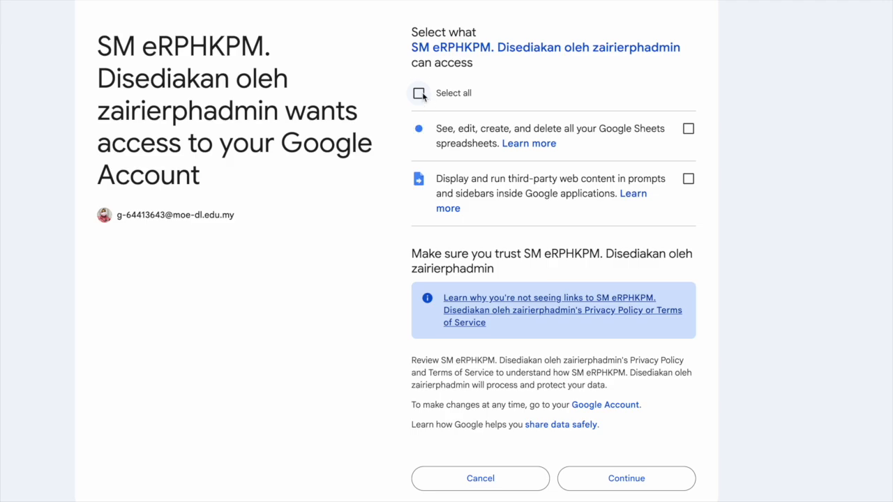
left_click(631, 479)
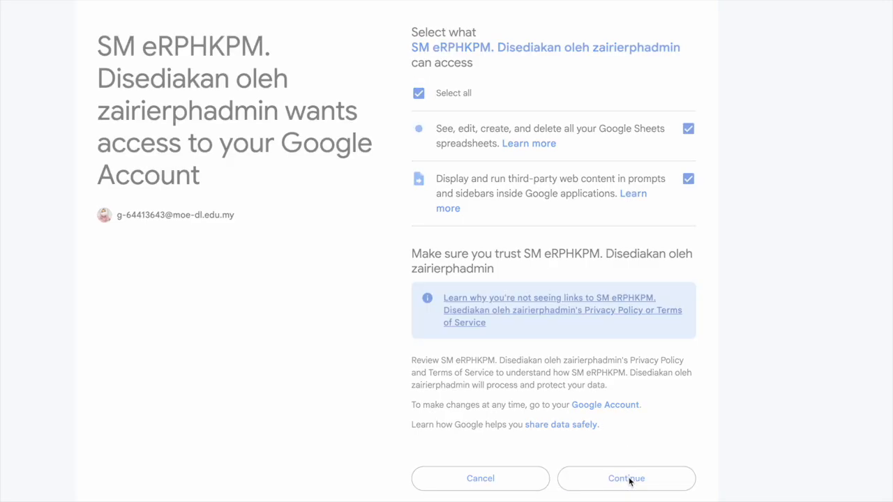
scroll(133, 225, "down", 10)
scroll(292, 346, "up", 6)
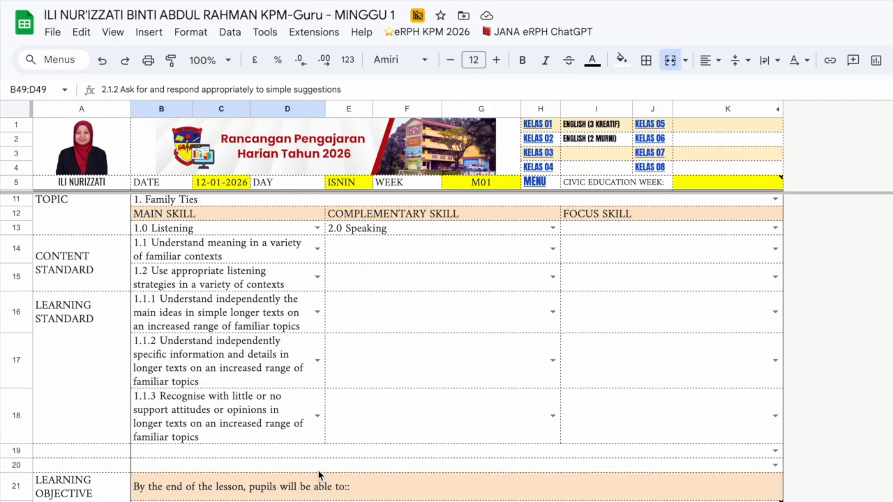
scroll(321, 467, "up", 2)
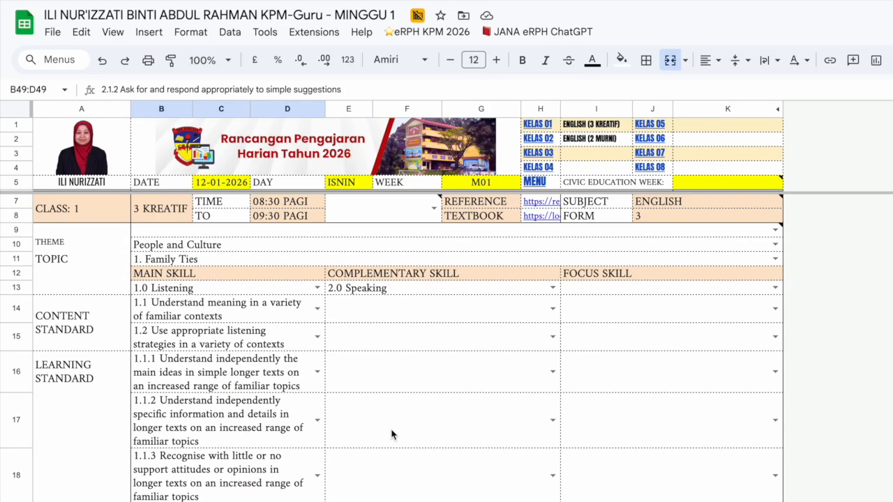
left_click(440, 33)
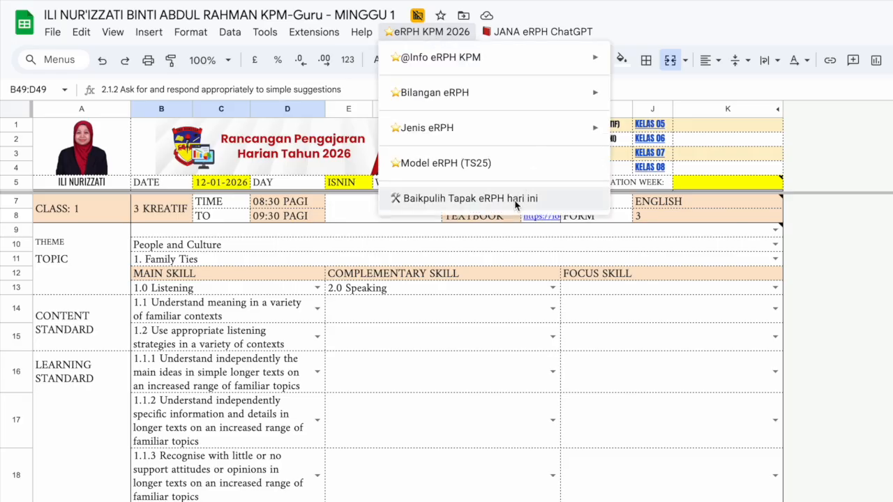
Step: Rerun Bilangan eRPH for 2 lesson plans, which blanks Class 1's theme, topic and skills rows
mouse_move(530, 92)
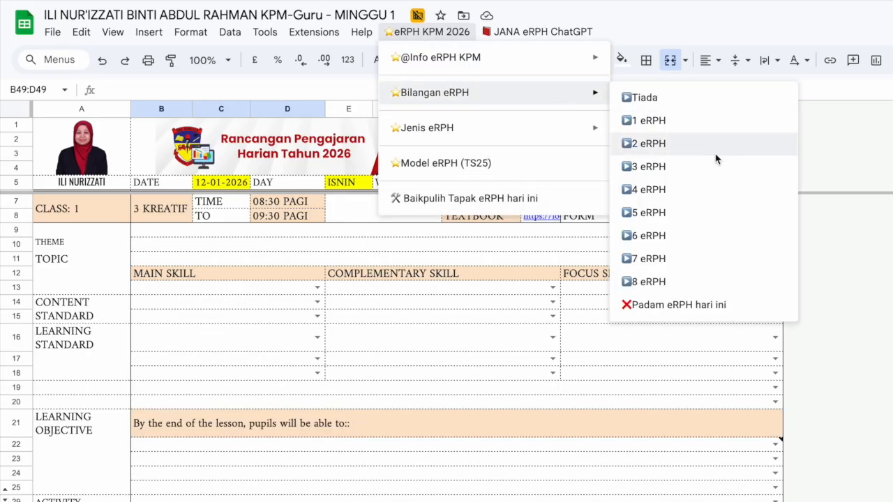
left_click(688, 188)
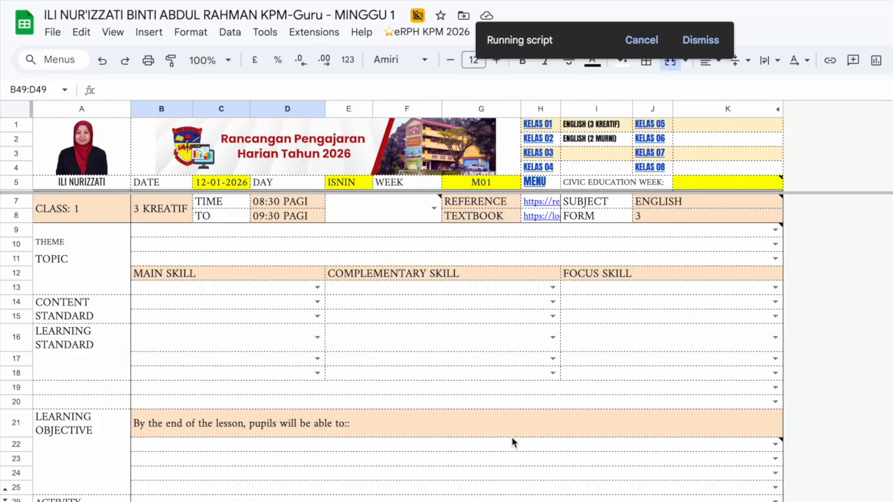
scroll(513, 436, "down", 15)
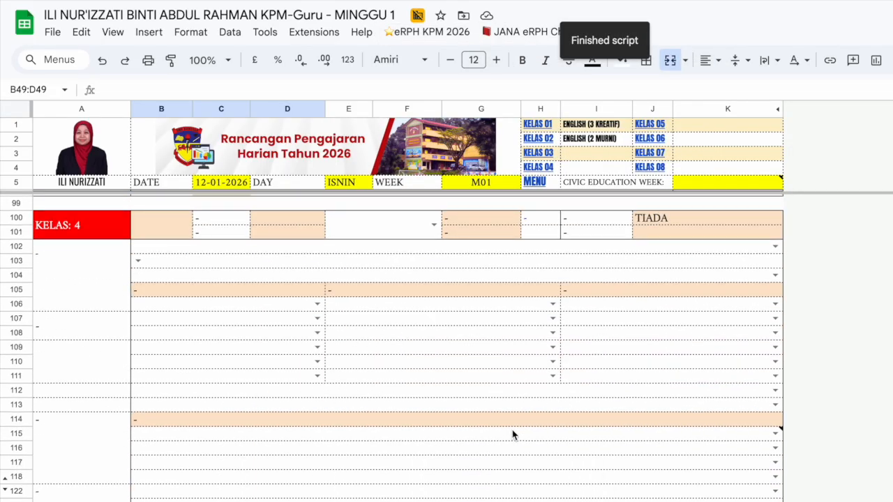
scroll(512, 433, "up", 5)
scroll(513, 430, "up", 8)
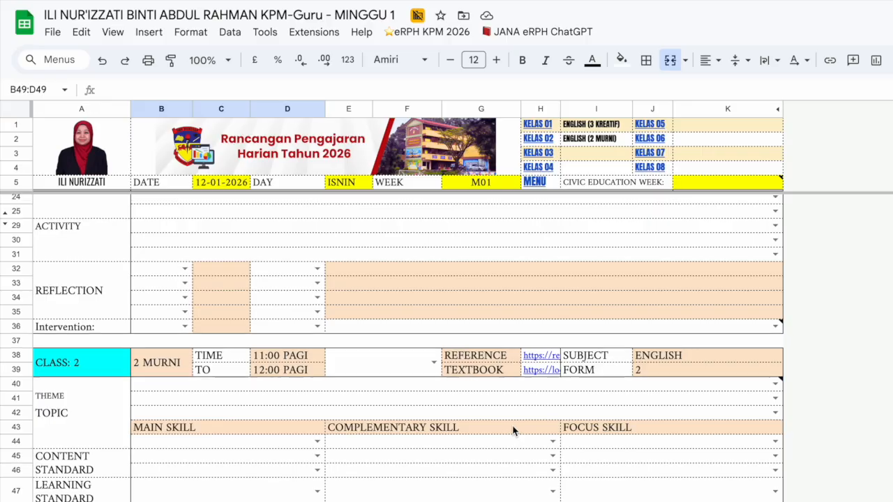
left_click(106, 63)
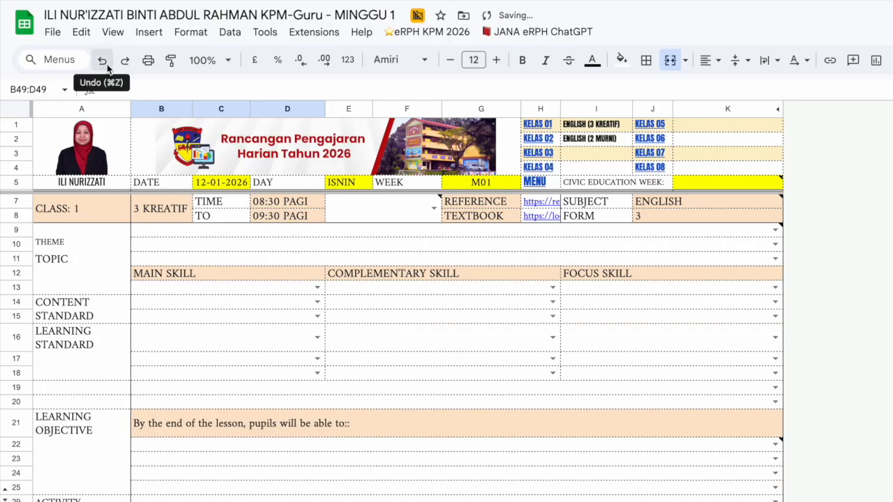
Step: Undo the script's clearing to bring back Class 1's People and Culture theme, Family Ties topic and standards
left_click(102, 62)
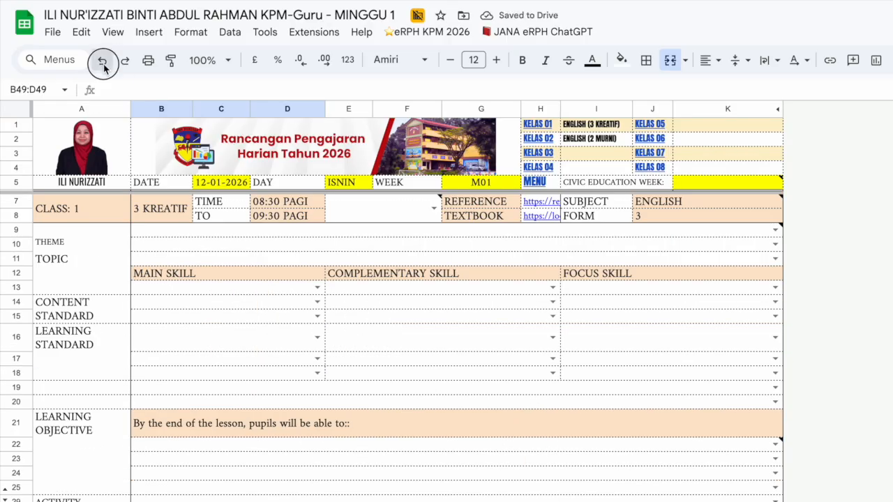
scroll(437, 324, "down", 11)
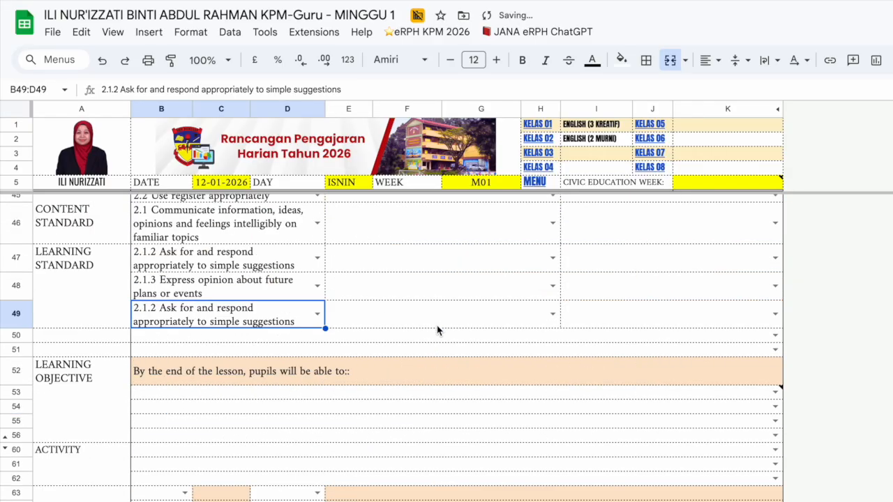
scroll(461, 307, "up", 11)
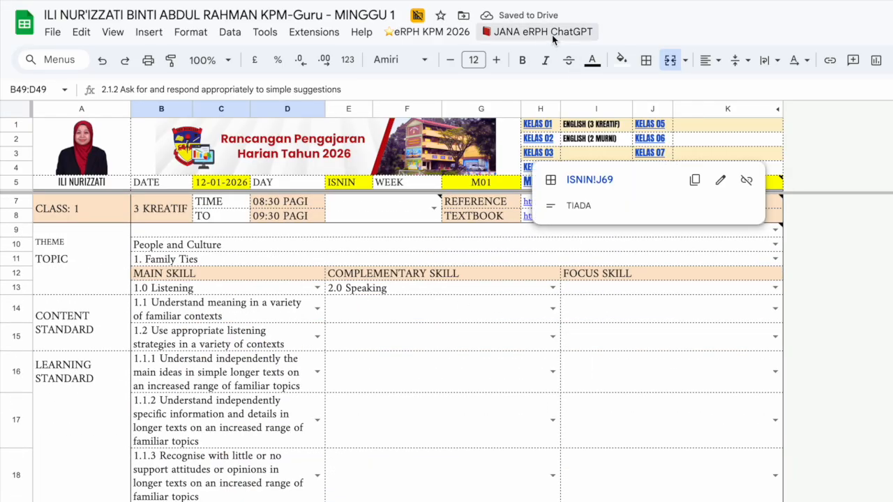
scroll(393, 474, "down", 3)
scroll(180, 455, "down", 5)
scroll(247, 464, "up", 7)
scroll(246, 464, "down", 3)
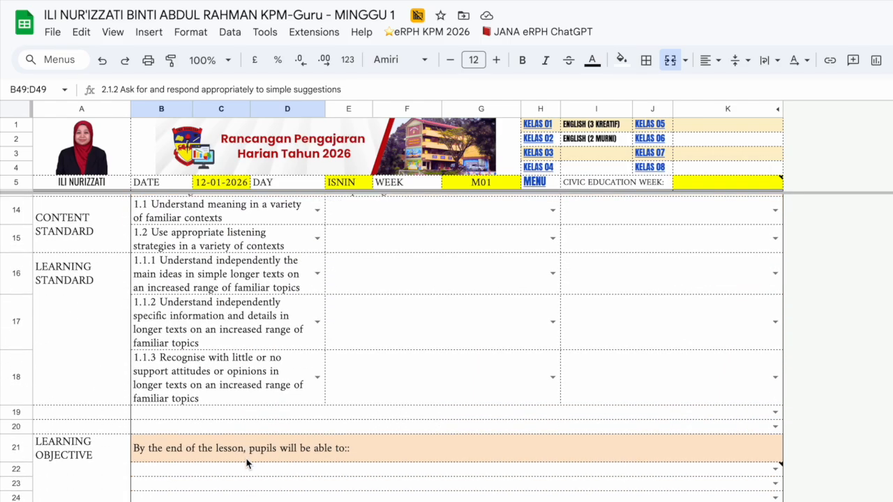
scroll(247, 464, "up", 5)
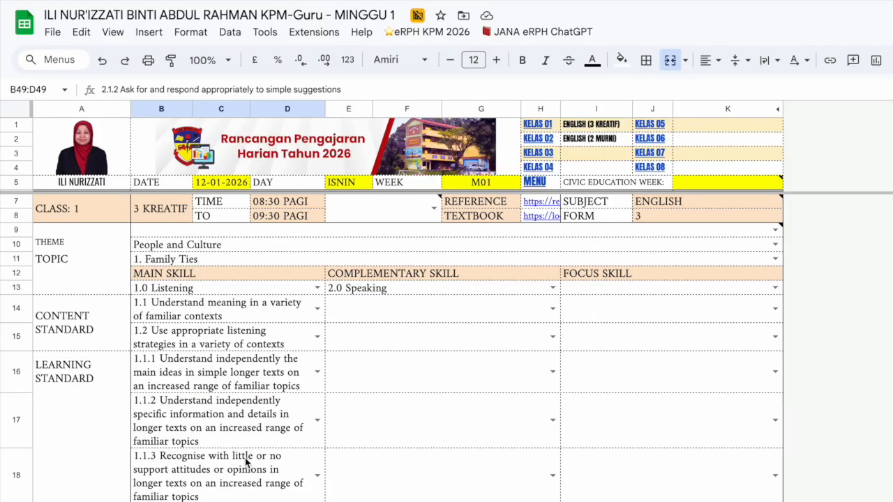
scroll(246, 464, "down", 5)
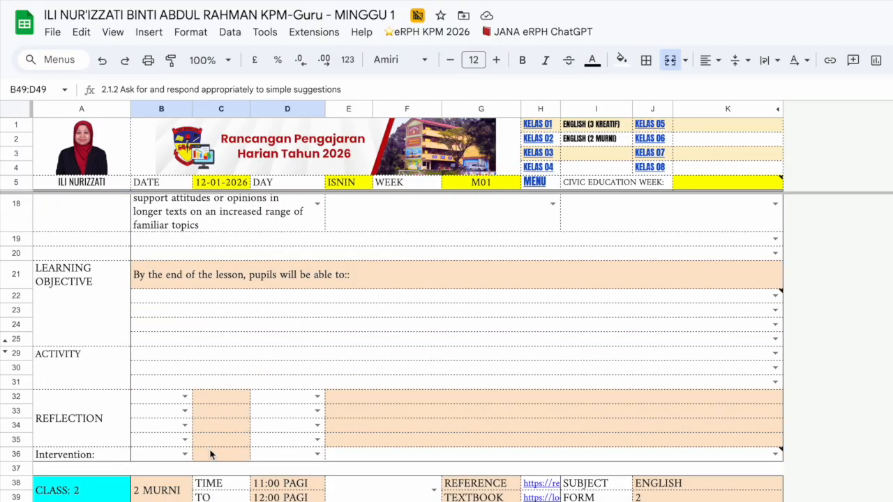
Step: Unhide the SUCCESS CRITERIA rows under both Class 1's and Class 2's learning objectives
left_click(7, 351)
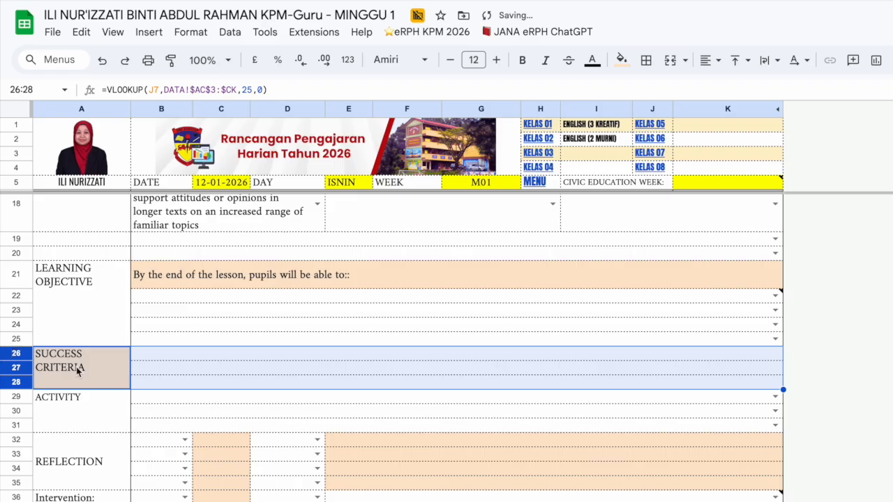
scroll(230, 431, "down", 4)
scroll(391, 349, "down", 2)
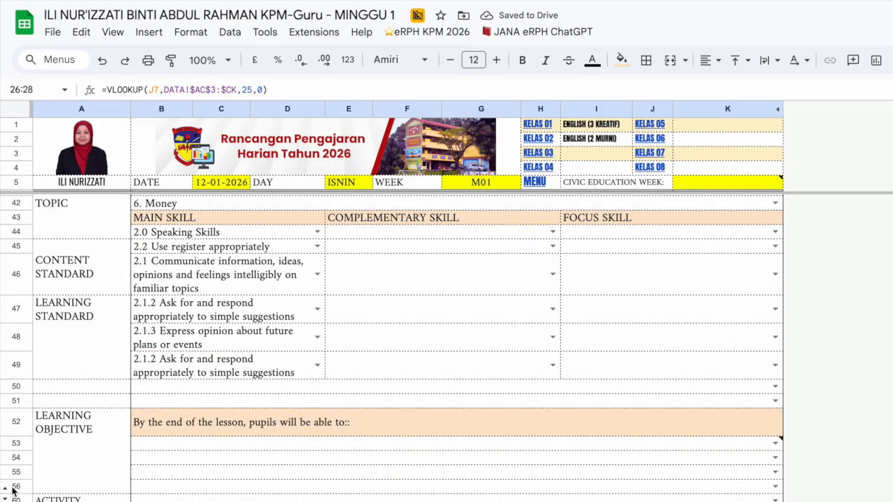
left_click(11, 488)
scroll(11, 489, "down", 2)
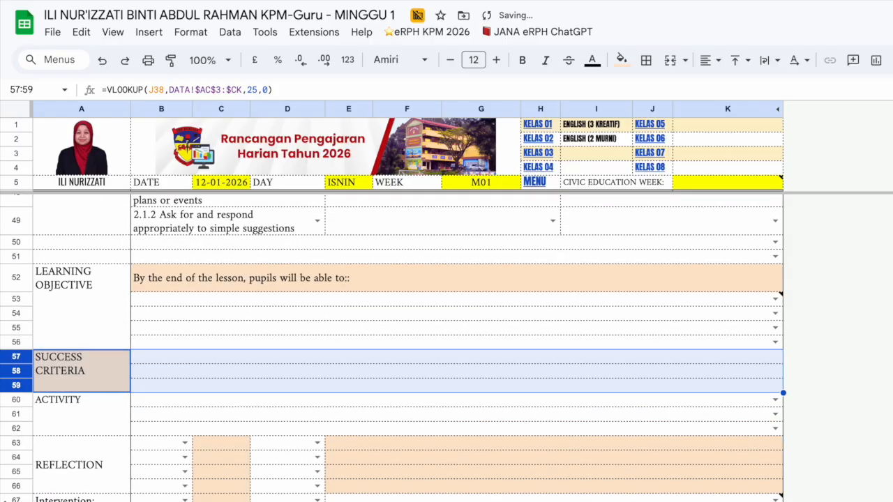
scroll(184, 418, "up", 1)
left_click(184, 419)
scroll(649, 498, "up", 1)
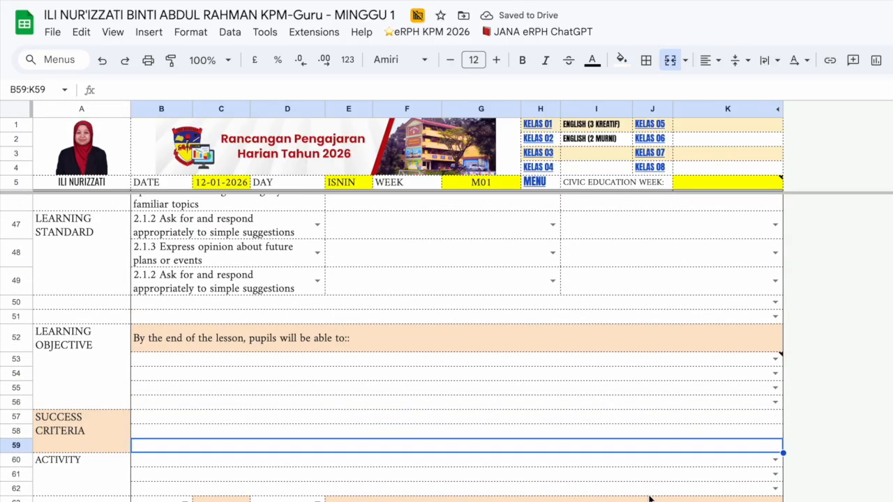
scroll(649, 498, "up", 10)
Step: Generate the lesson prompt in JANA eRPH ChatGPT's Buka Skrin Jana & Import screen
left_click(553, 32)
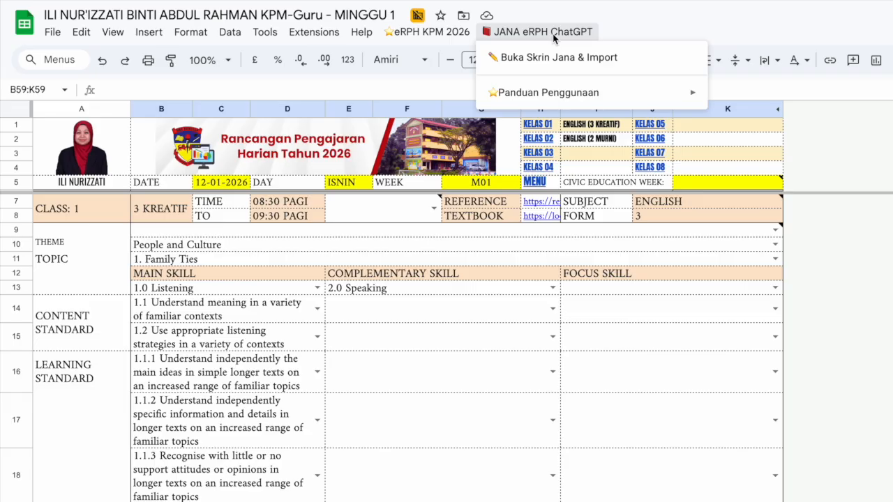
left_click(562, 57)
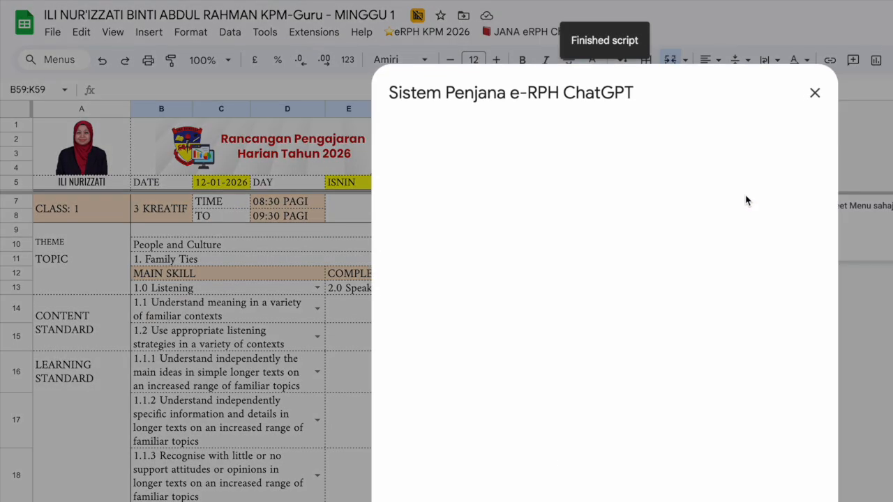
left_click(466, 304)
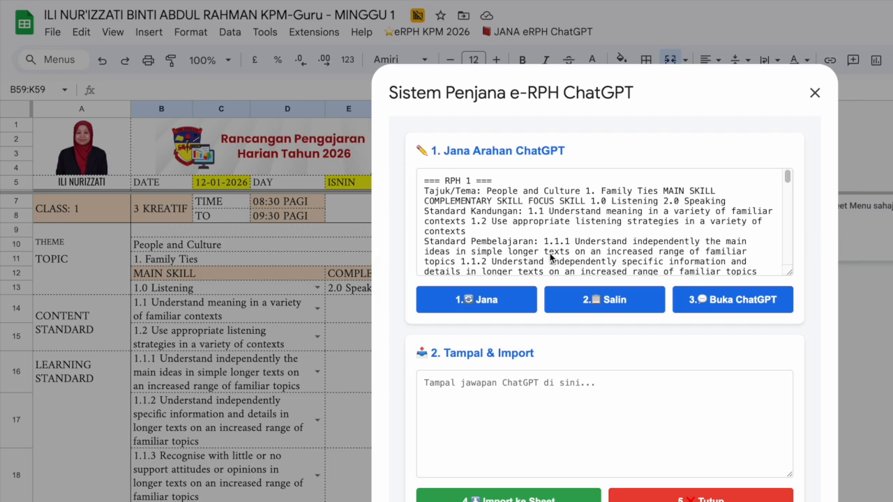
scroll(617, 249, "down", 15)
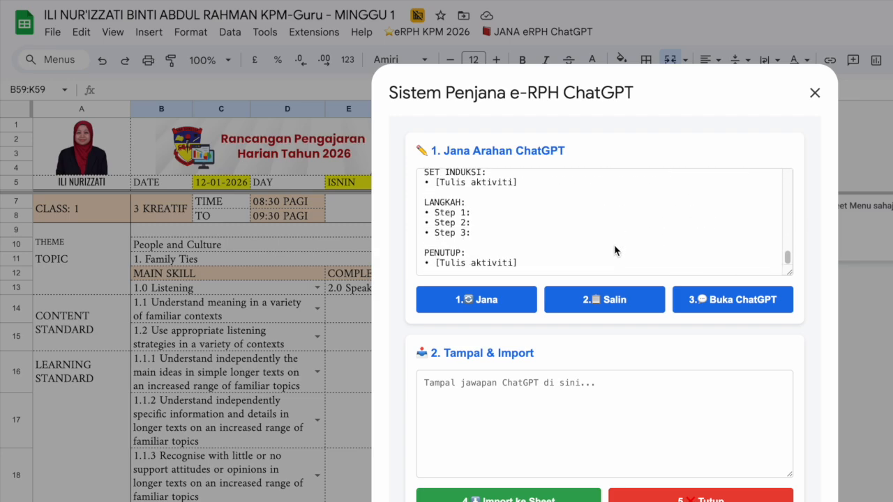
scroll(502, 251, "up", 1)
scroll(502, 253, "down", 1)
scroll(502, 260, "up", 3)
scroll(500, 259, "down", 6)
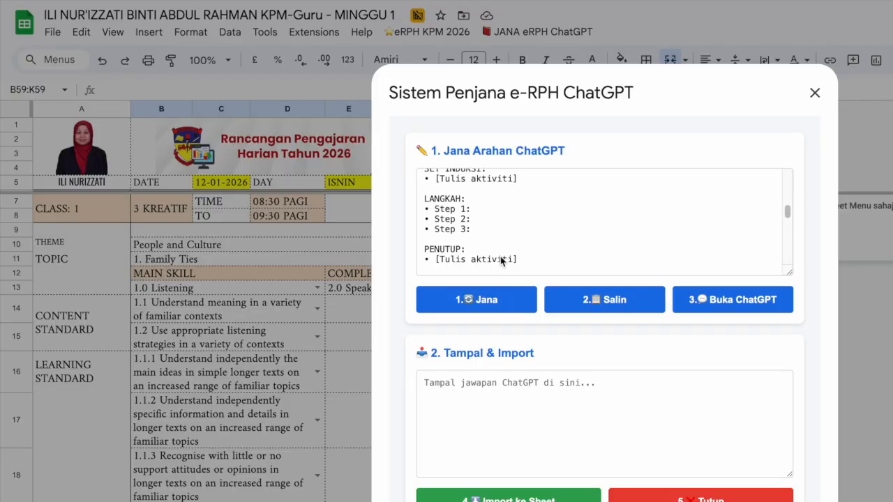
scroll(500, 256, "down", 5)
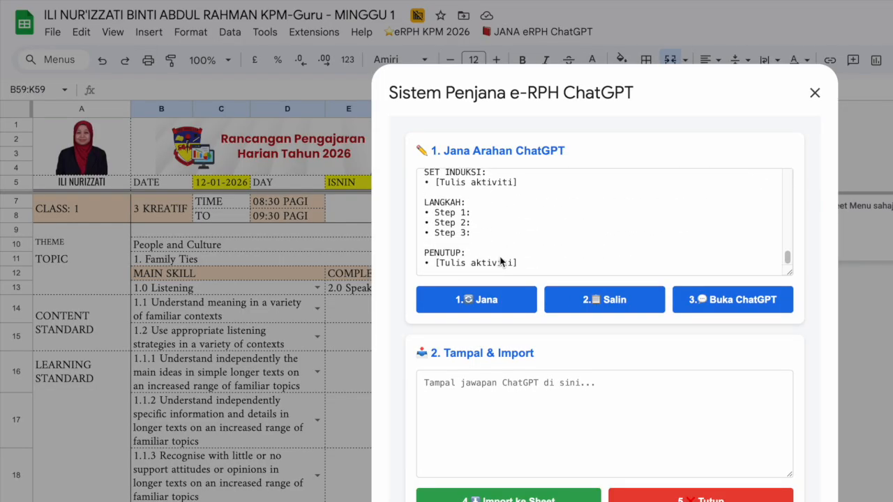
Step: Copy the generated prompt, acknowledge the confirmation, and open ChatGPT in a new tab
left_click(613, 301)
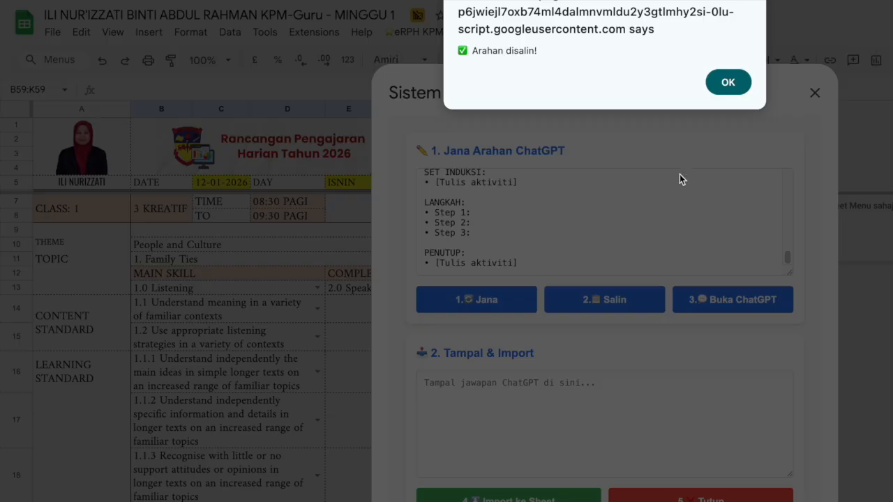
left_click(728, 82)
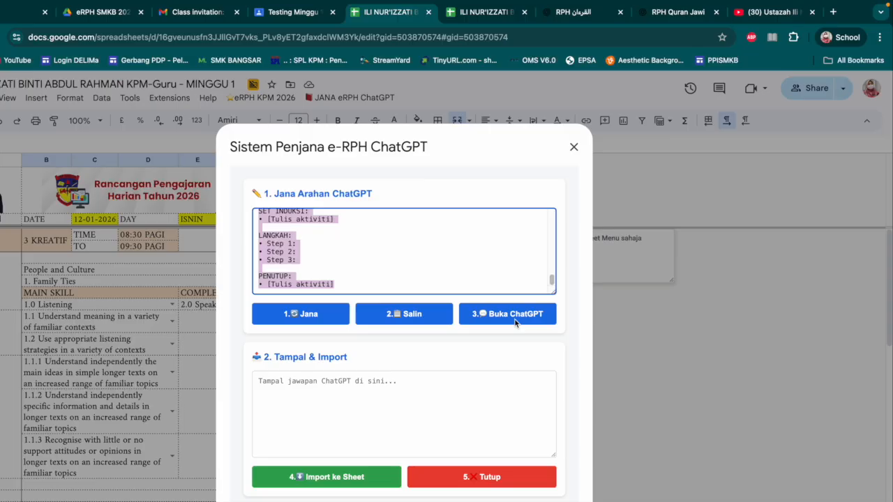
left_click(516, 320)
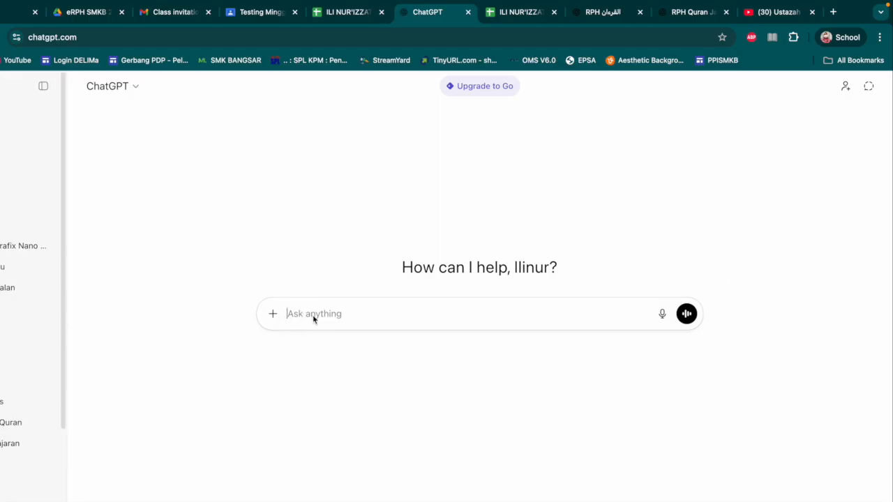
Step: Paste the lesson-plan prompt into ChatGPT, send it, and copy the RPH 1 and RPH 2 reply
key("ctrl+v")
scroll(608, 363, "down", 10)
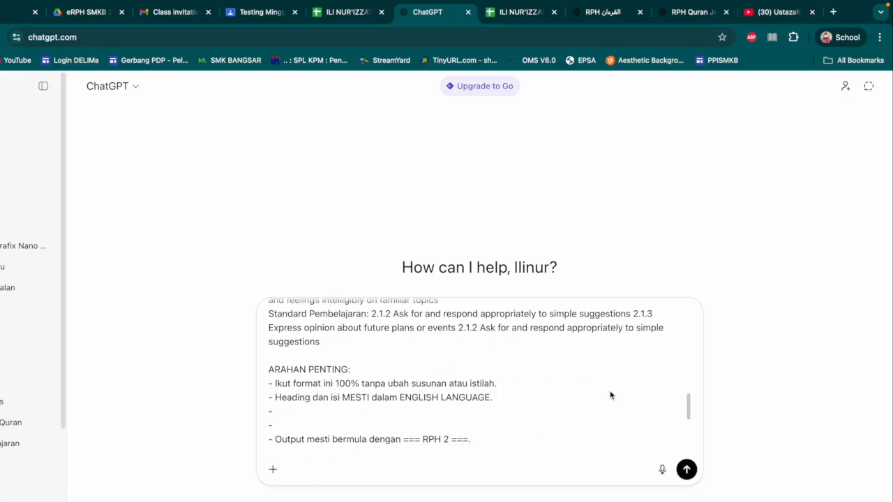
left_click(689, 471)
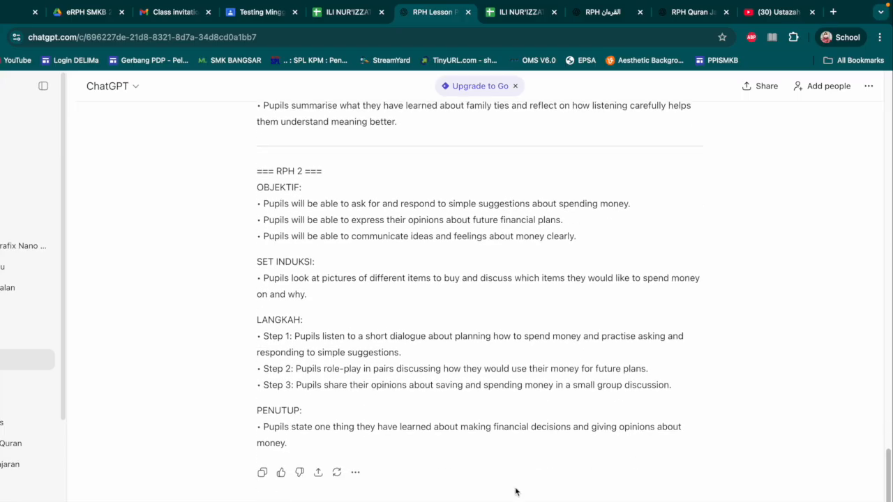
left_click(262, 473)
Step: Paste ChatGPT's lesson-plan reply into the Tampal jawapan box, import it, and dismiss the confirmation
left_click(344, 14)
left_click(309, 395)
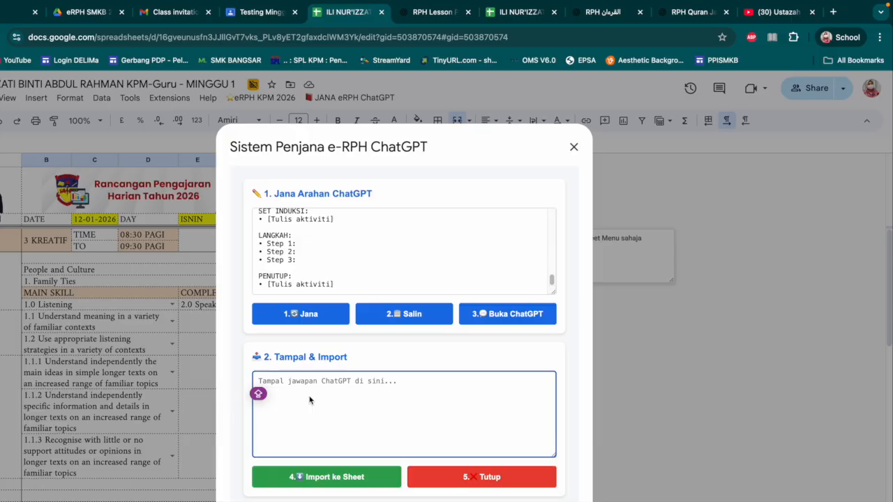
key("super+v")
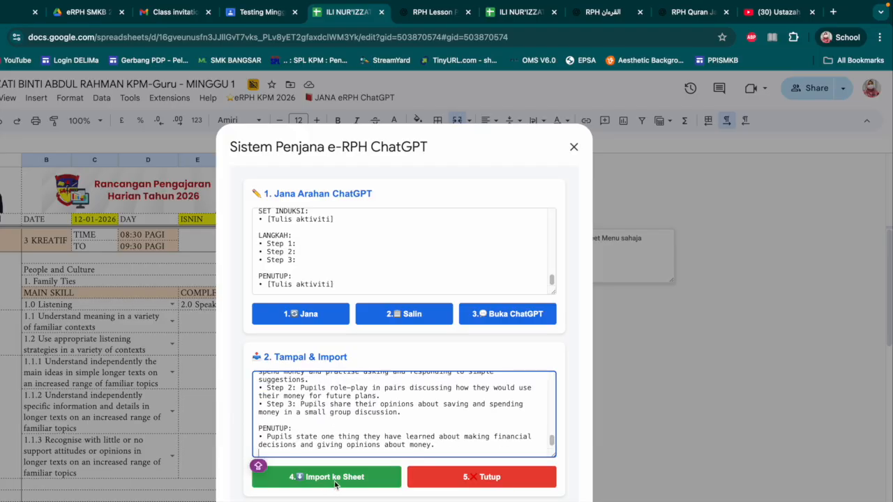
left_click(335, 482)
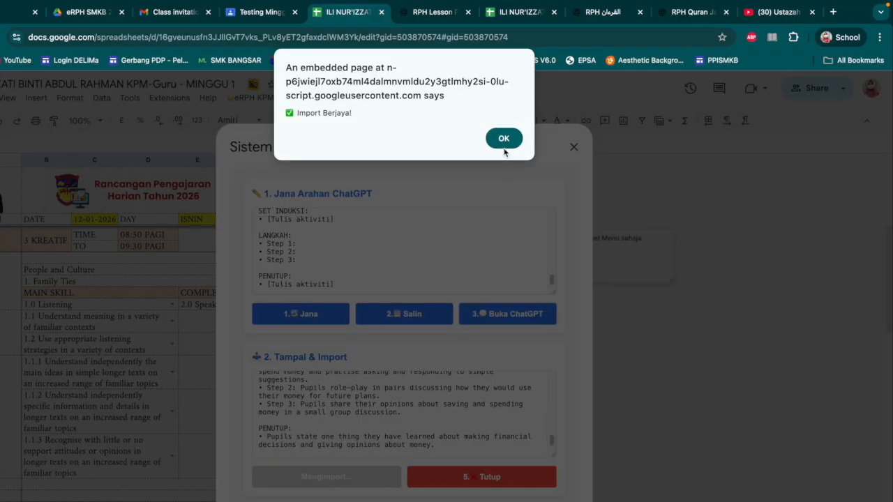
left_click(509, 139)
Step: Review the imported Class 1 and Class 2 objectives and activities, then go to Testing Minggu 1
scroll(511, 405, "down", 5)
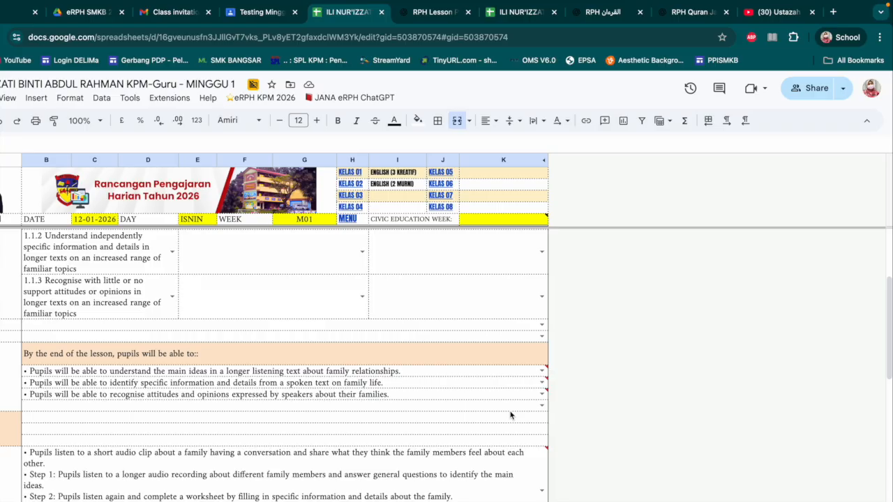
scroll(378, 432, "down", 2)
scroll(317, 410, "down", 3)
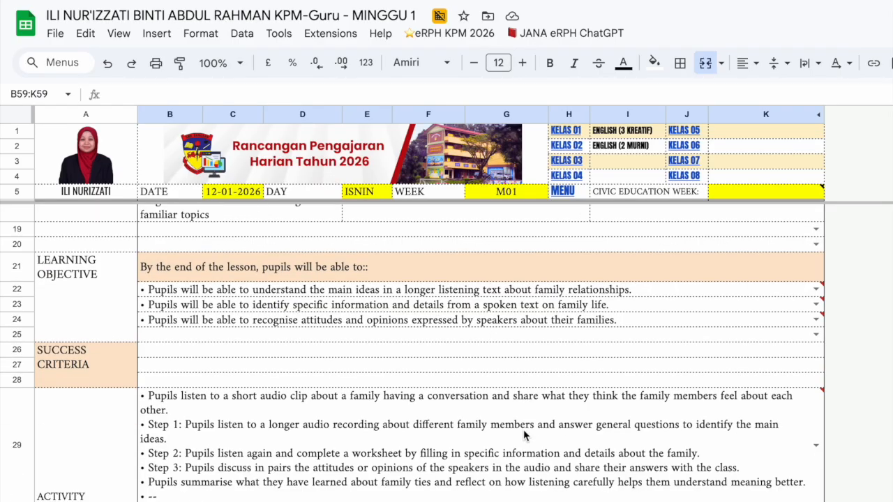
scroll(517, 442, "down", 10)
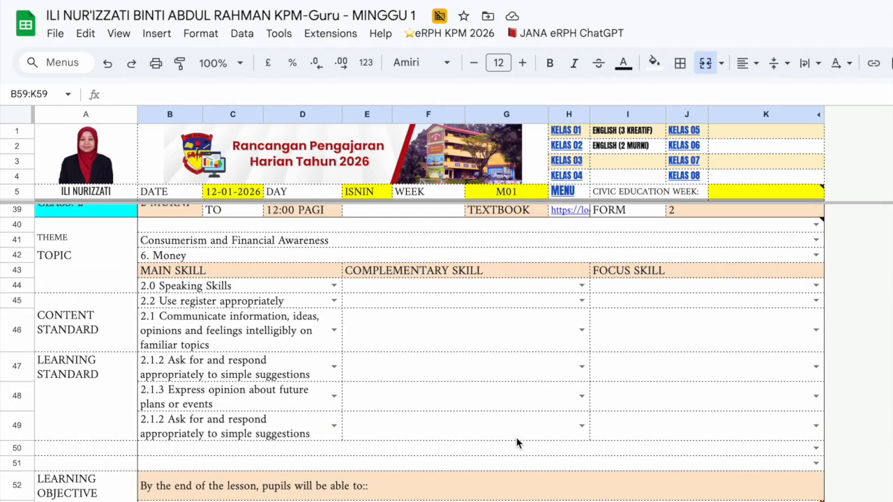
scroll(544, 456, "down", 2)
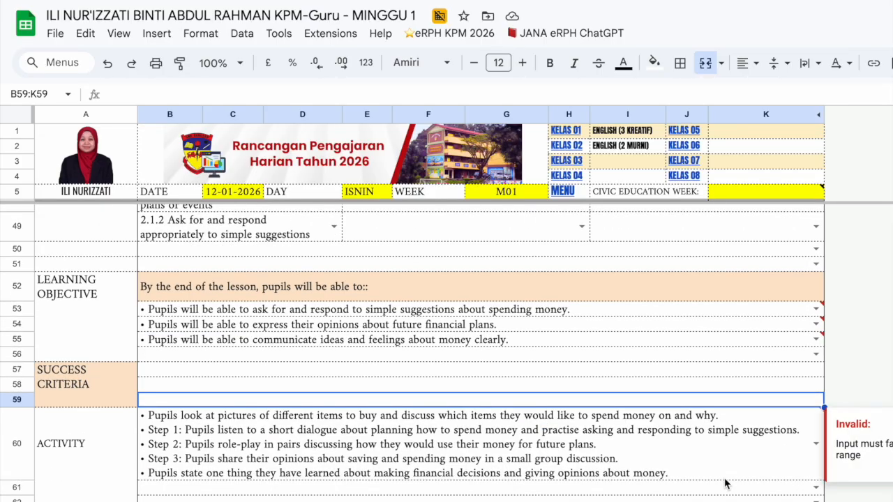
scroll(722, 485, "down", 1)
scroll(720, 491, "down", 1)
scroll(730, 479, "down", 1)
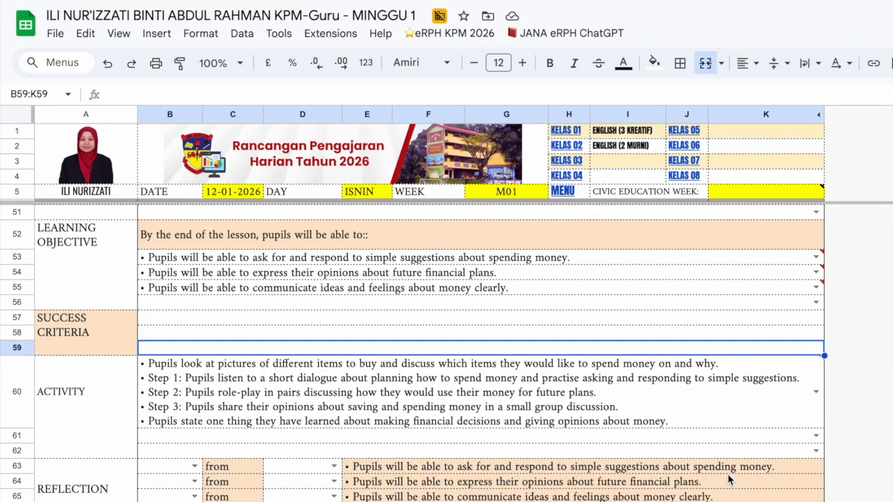
scroll(482, 349, "up", 15)
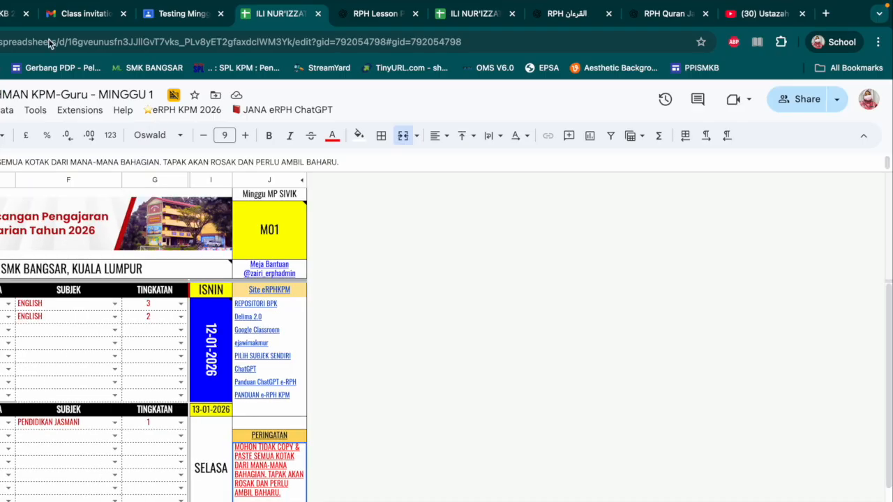
left_click(167, 29)
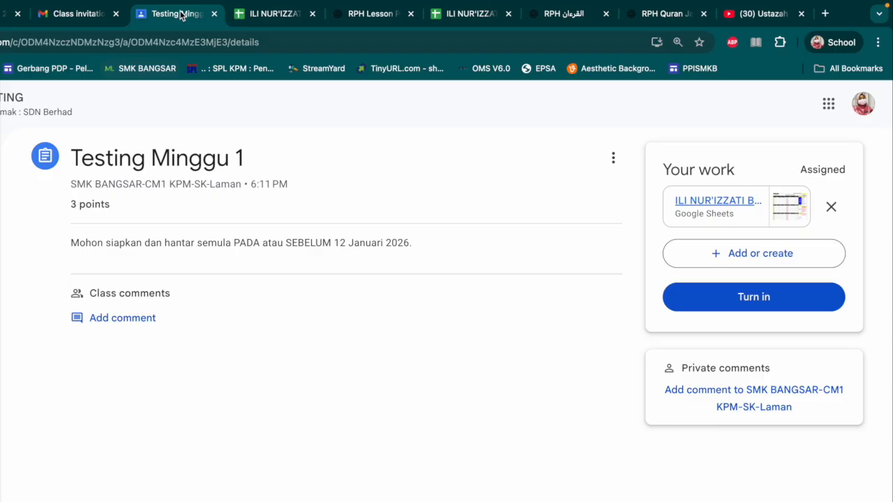
left_click(261, 24)
Step: Turn in the Testing Minggu 1 assignment with the attached eRPH spreadsheet and confirm
left_click(187, 24)
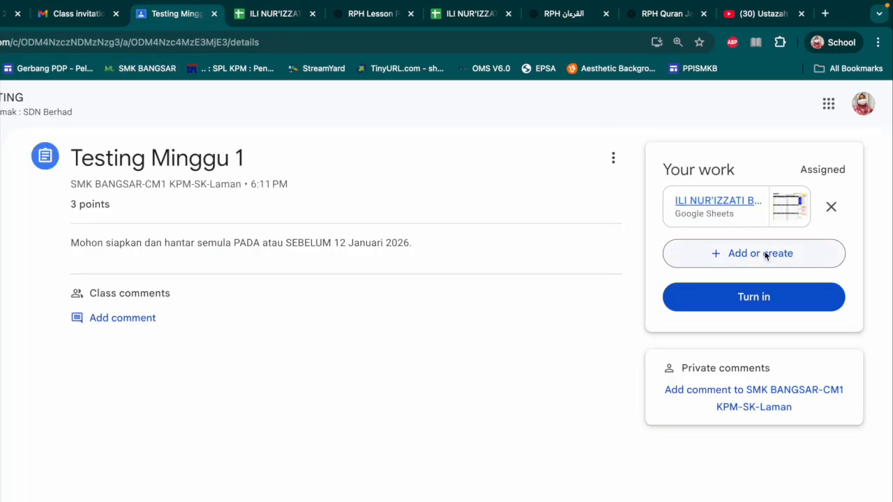
left_click(763, 305)
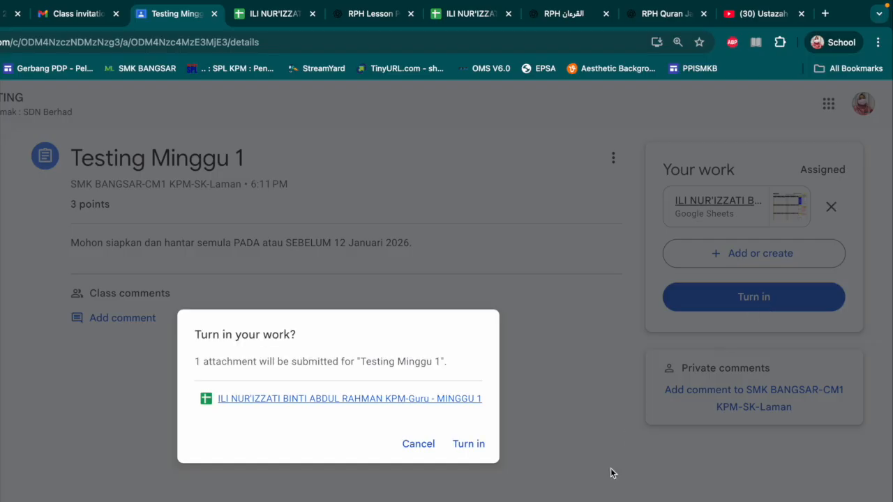
left_click(483, 449)
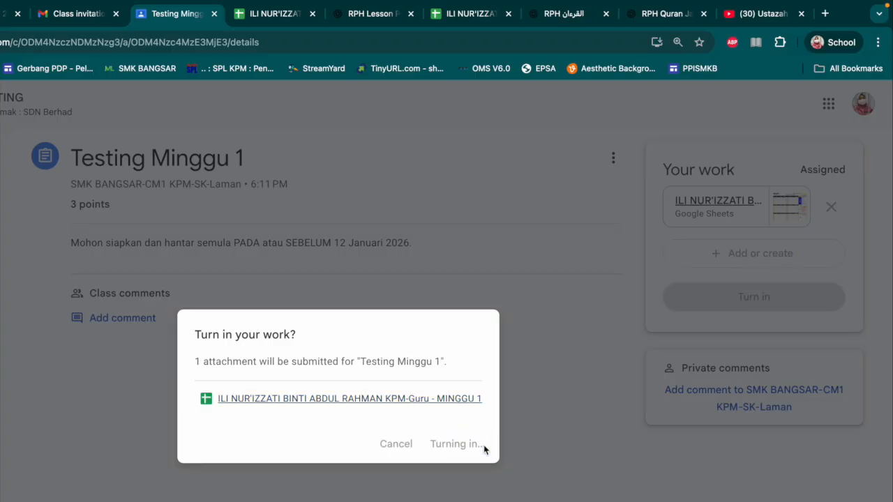